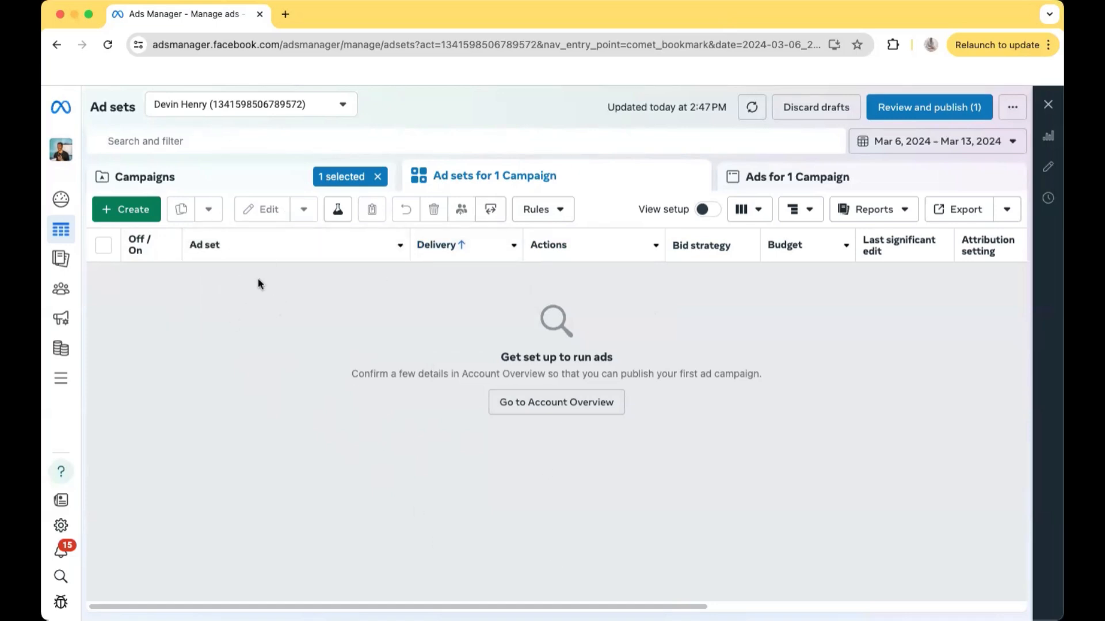
Create a new auction campaign with the Sales objective, using the manual sales campaign setup
left_click(123, 213)
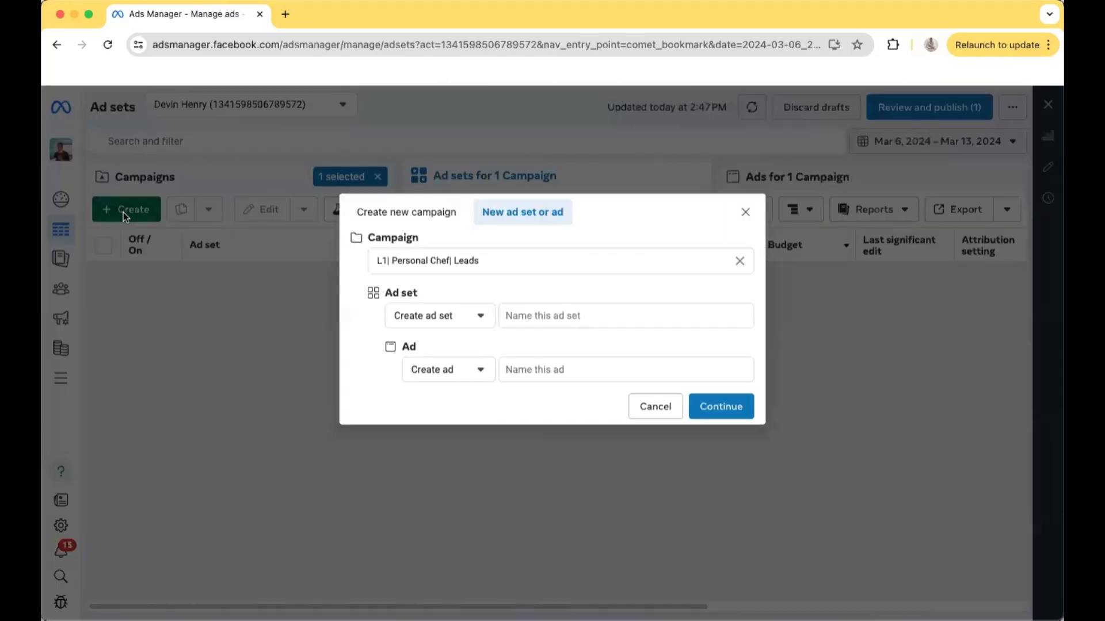
left_click(406, 212)
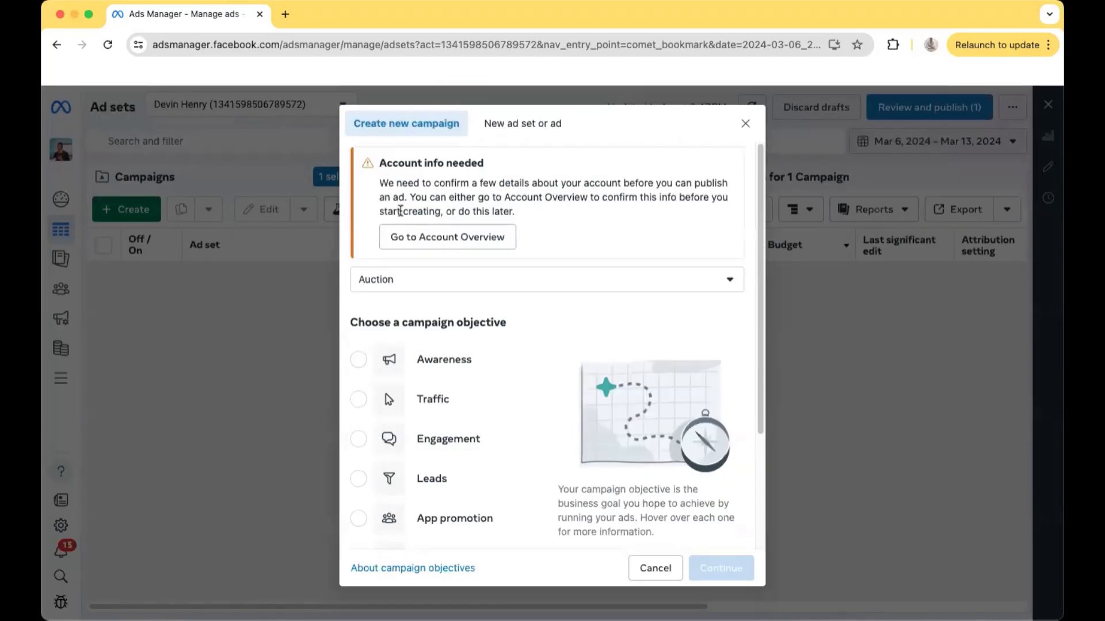
scroll(428, 238, "down", 3)
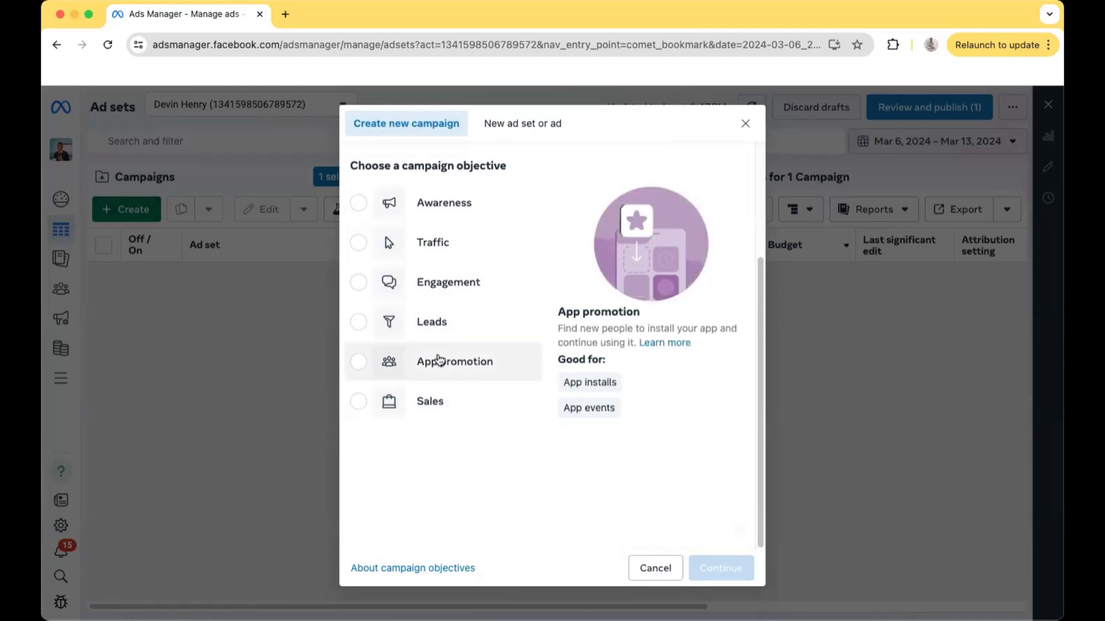
left_click(425, 402)
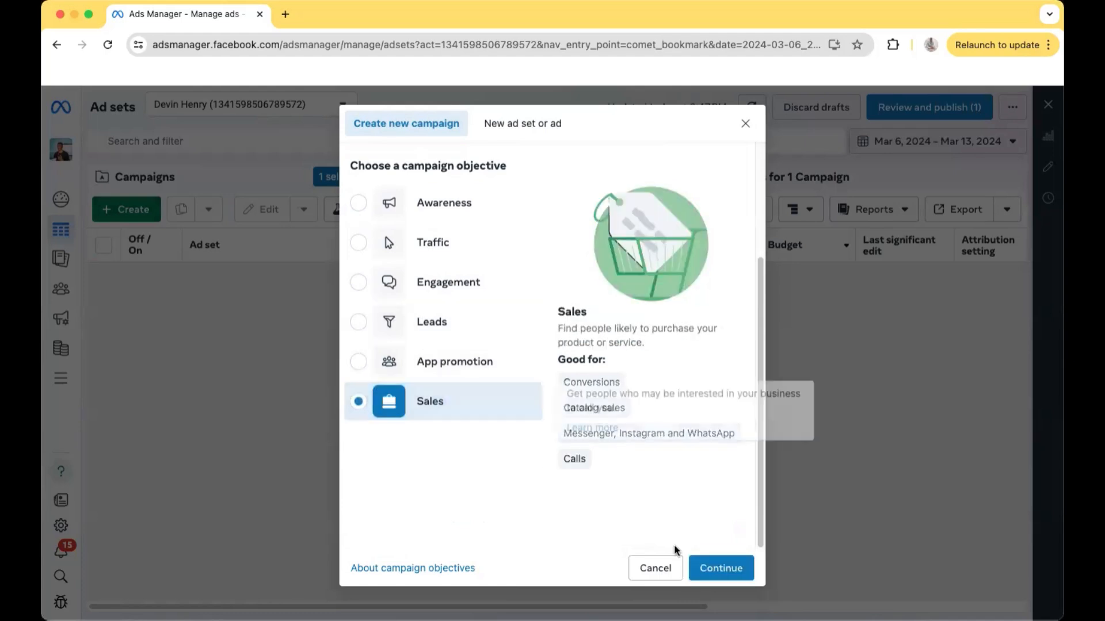
left_click(706, 568)
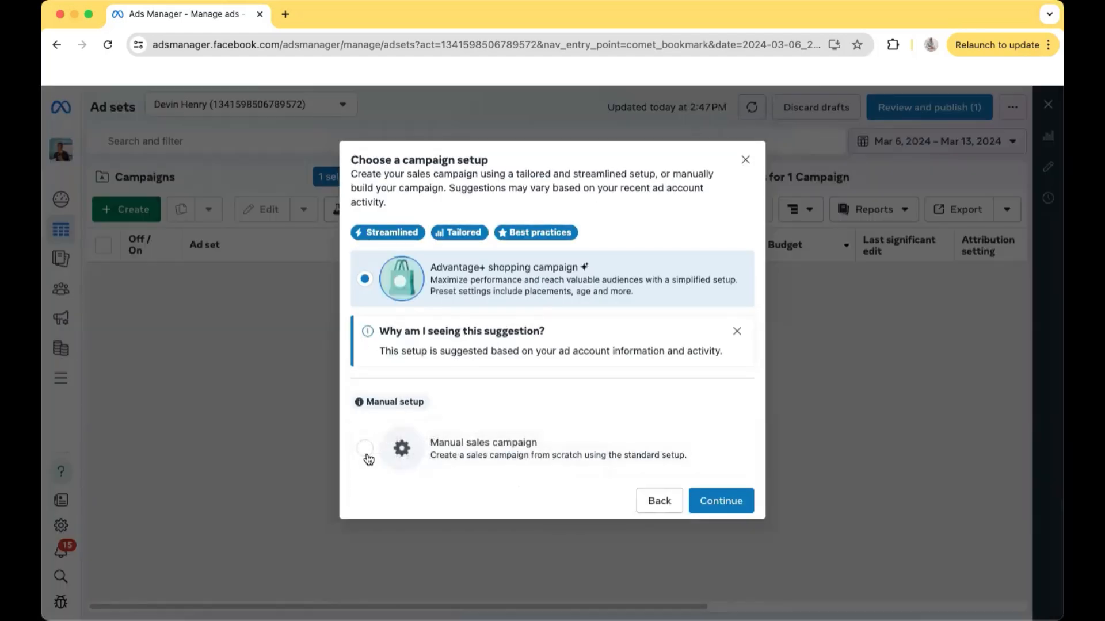
left_click(364, 448)
left_click(719, 498)
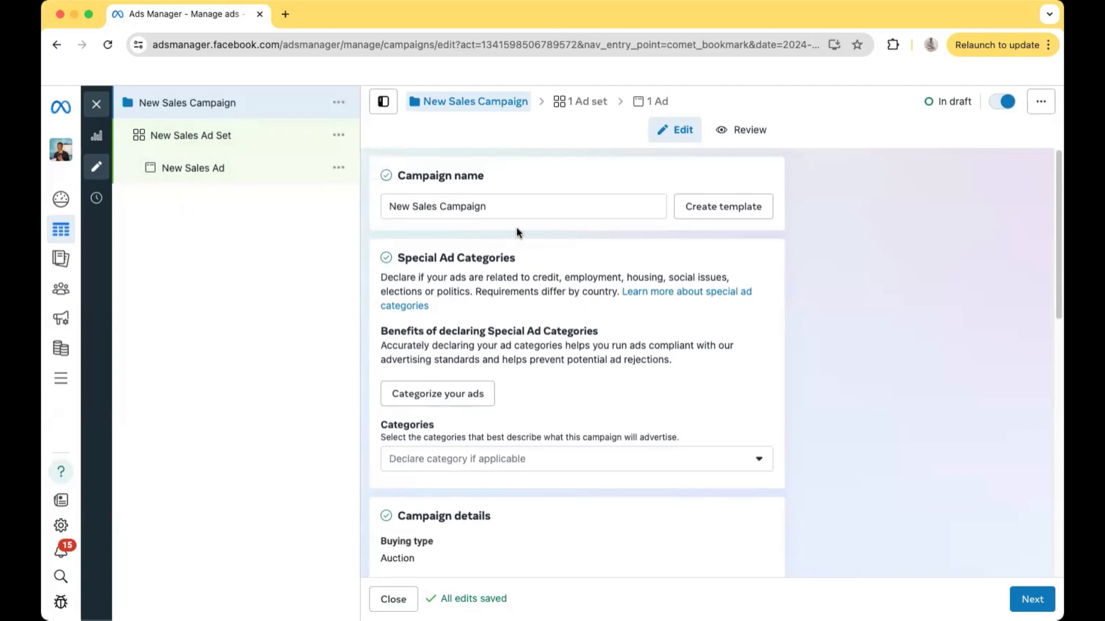
Rename the campaign as "L1 | Car detailing | sales"
left_click(498, 201)
key("BackSpace")
key("BackSpace")
key("BackSpace")
key("BackSpace")
key("BackSpace")
key("BackSpace")
key("BackSpace")
key("BackSpace")
key("BackSpace")
key("BackSpace")
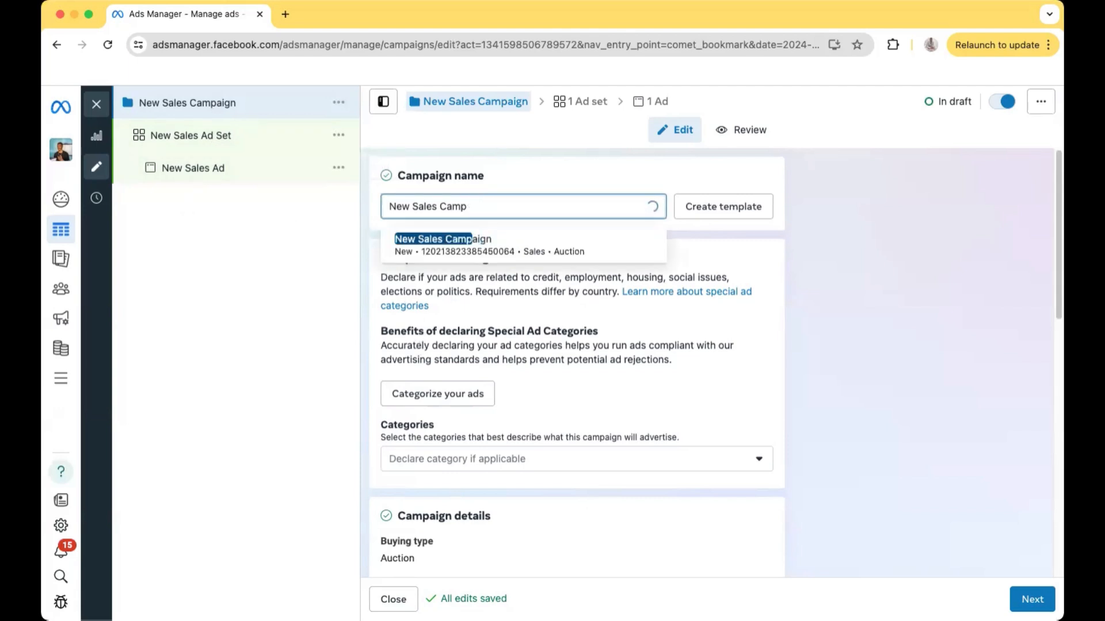
key("BackSpace")
key("BackSpace")
key("BackSpace")
key("BackSpace")
key("BackSpace")
key("BackSpace")
key("BackSpace")
key("BackSpace")
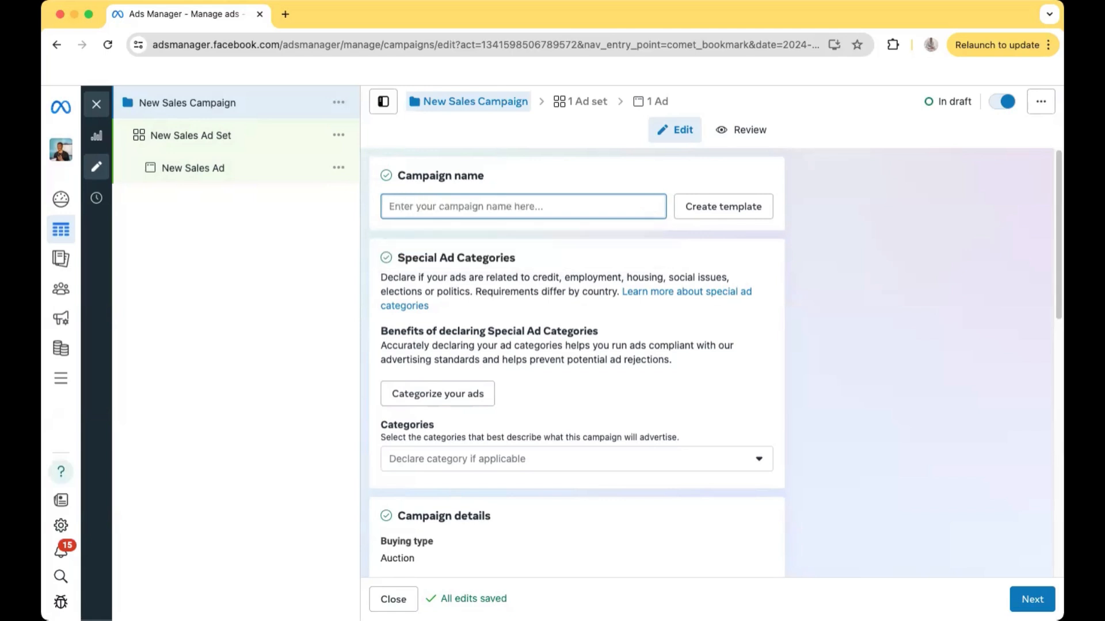
type("L1 ")
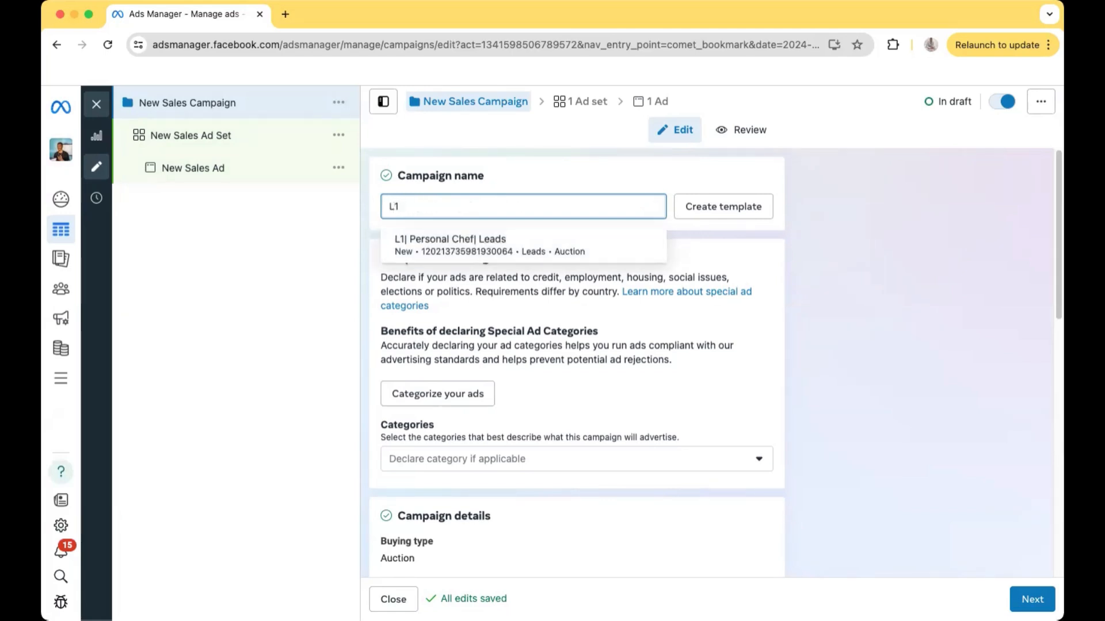
type("| Car de")
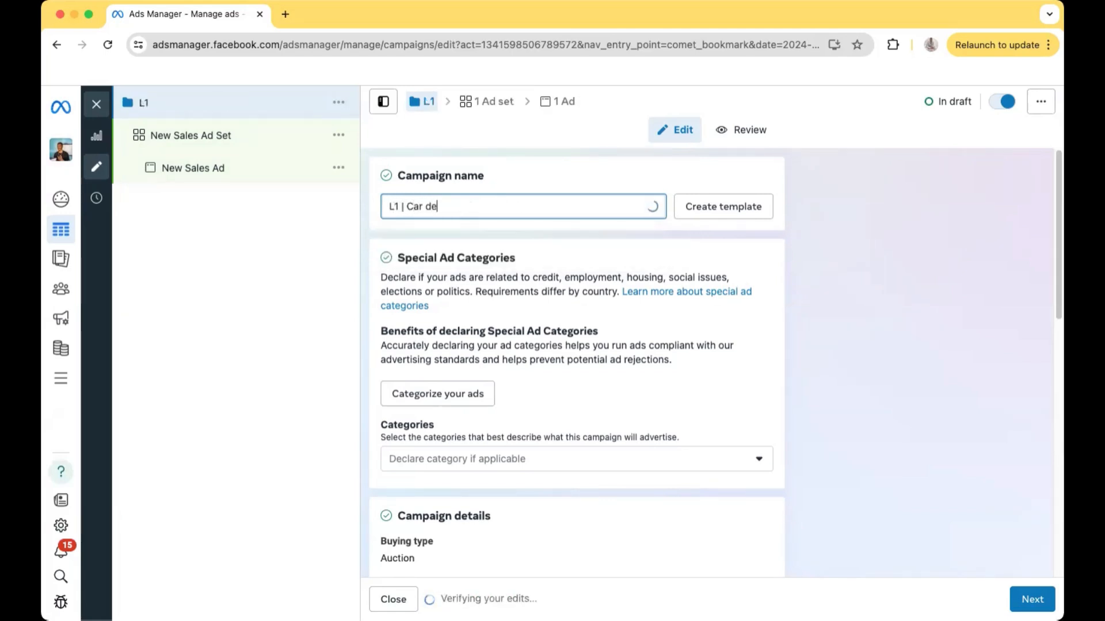
type("tailing ")
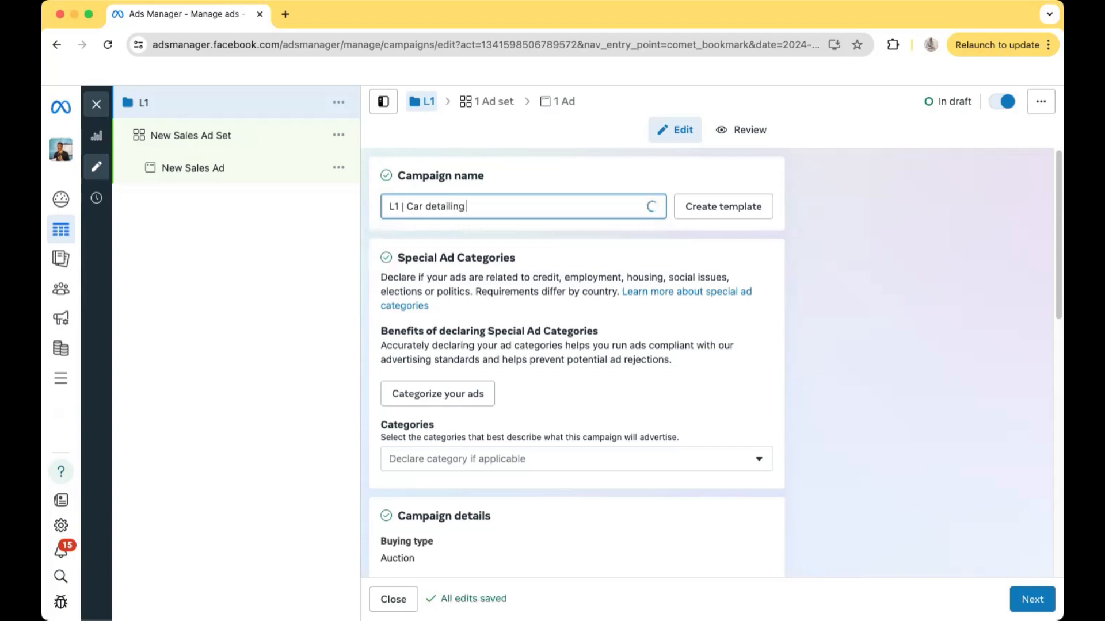
type("| sales")
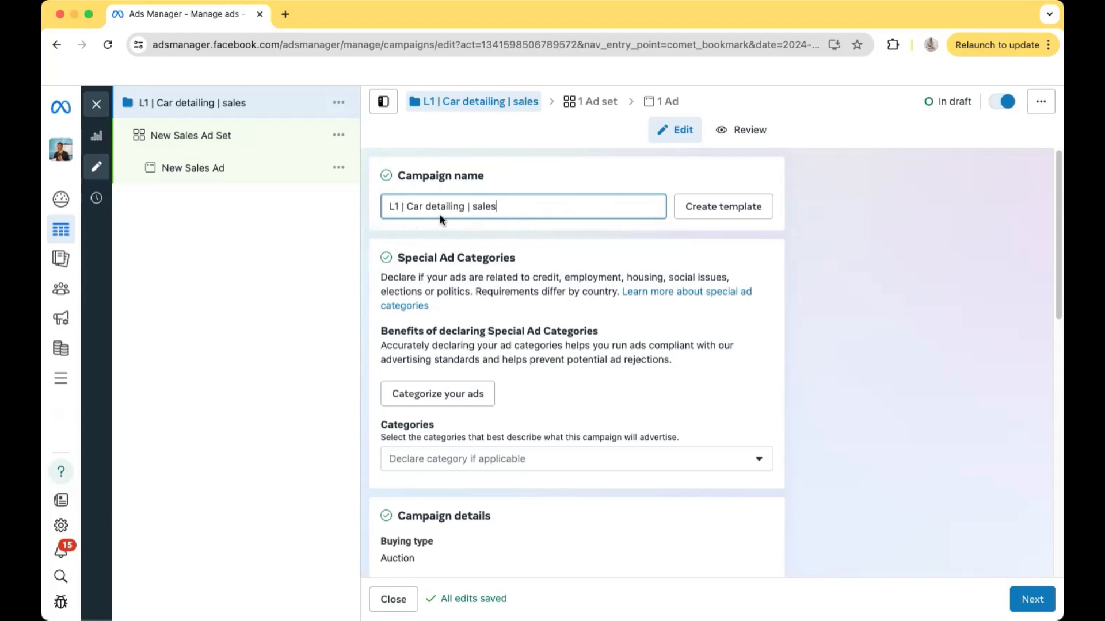
left_click(401, 210)
Proceed to the ad set settings and clear the default ad set name
scroll(499, 212, "down", 10)
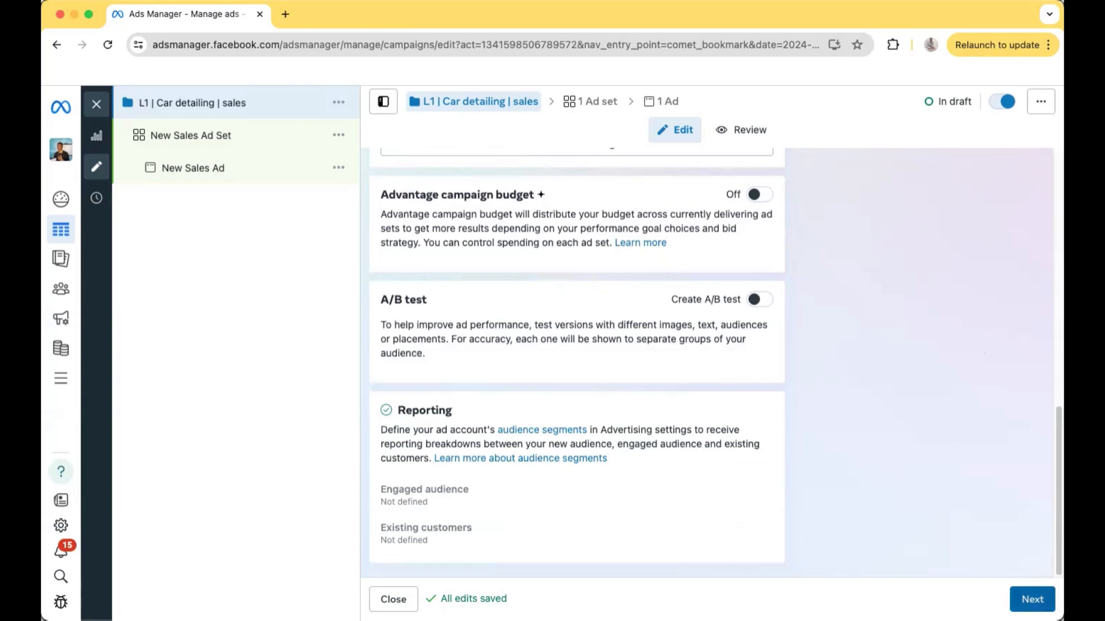
left_click(1032, 599)
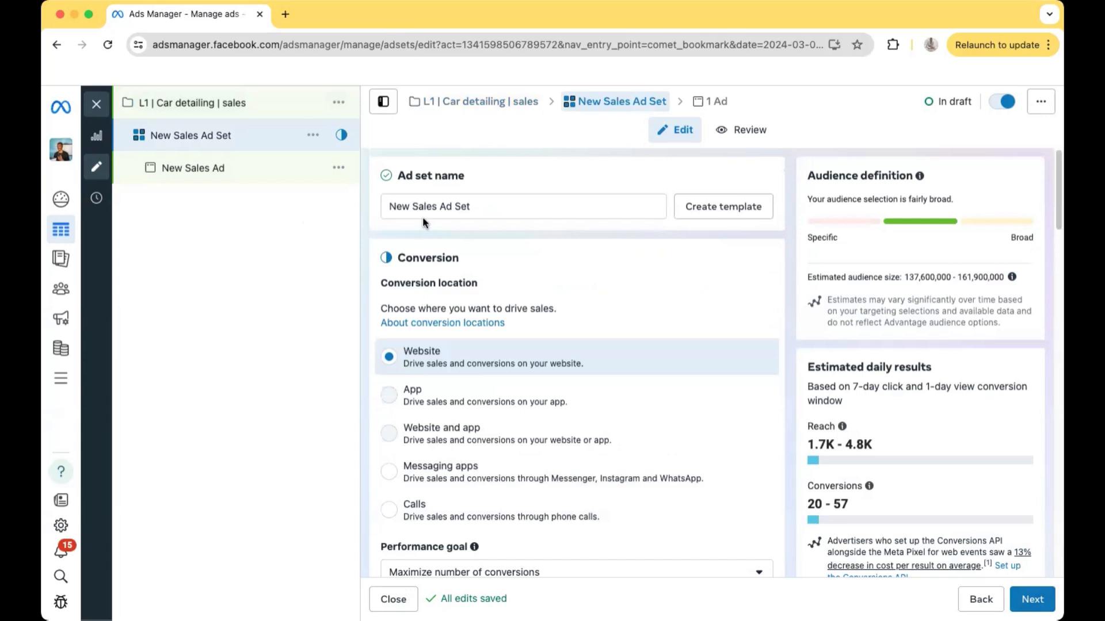
left_click(491, 210)
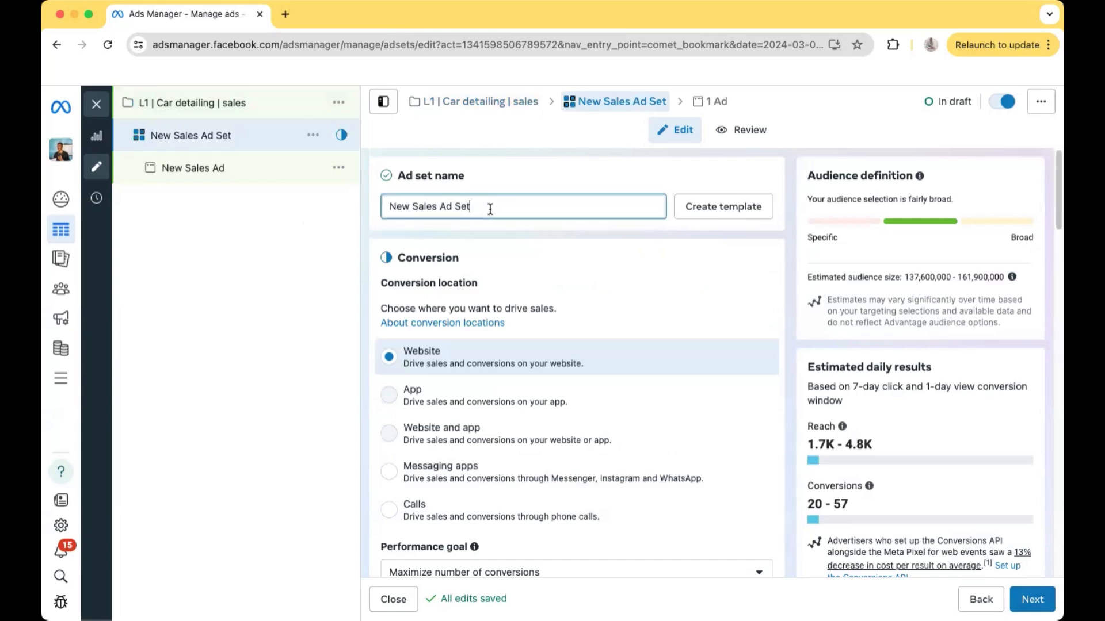
key("BackSpace")
key("BackSpace")
key("BackSpace")
key("BackSpace")
key("BackSpace")
key("BackSpace")
key("BackSpace")
key("BackSpace")
key("BackSpace")
key("BackSpace")
key("BackSpace")
key("BackSpace")
key("BackSpace")
key("BackSpace")
key("BackSpace")
key("BackSpace")
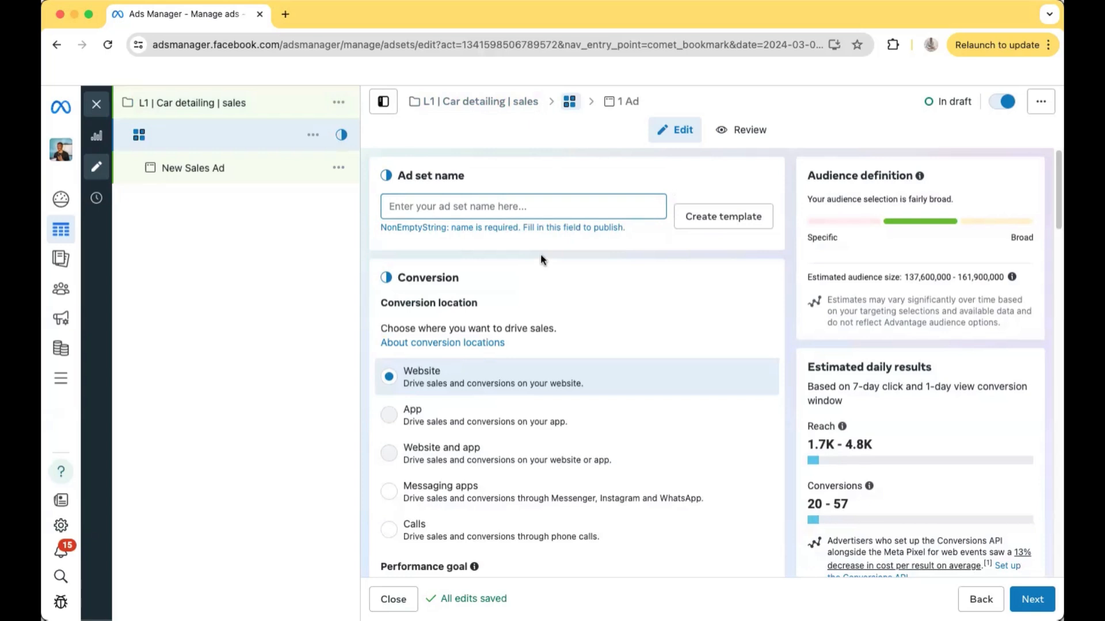
Set the ad set's conversion event to Purchase, keeping Website as the conversion location
scroll(541, 259, "down", 2)
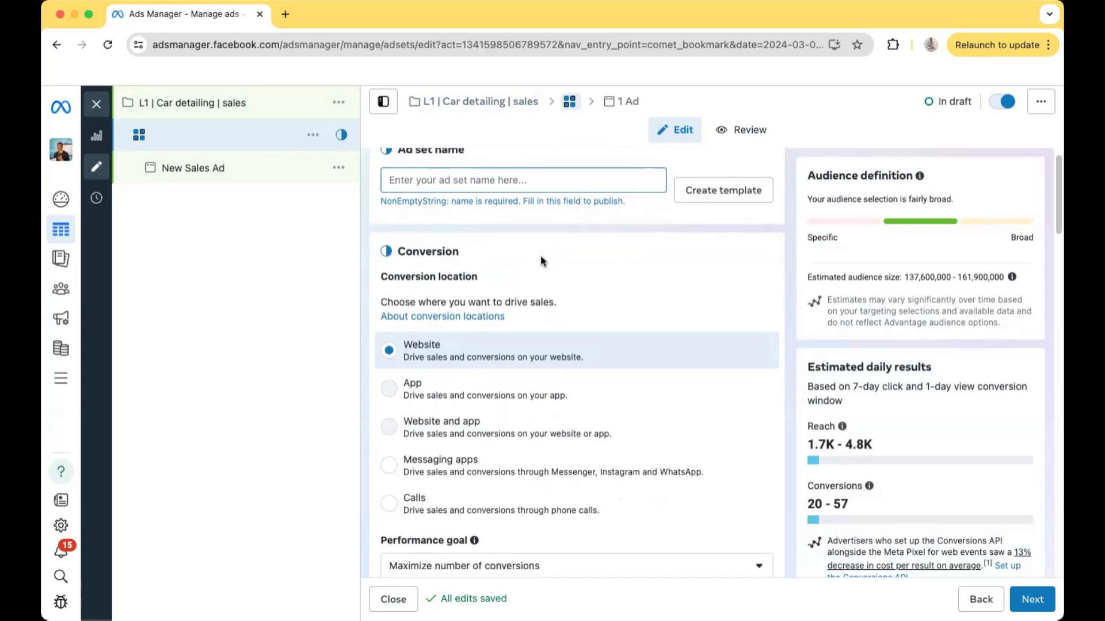
scroll(523, 270, "down", 1)
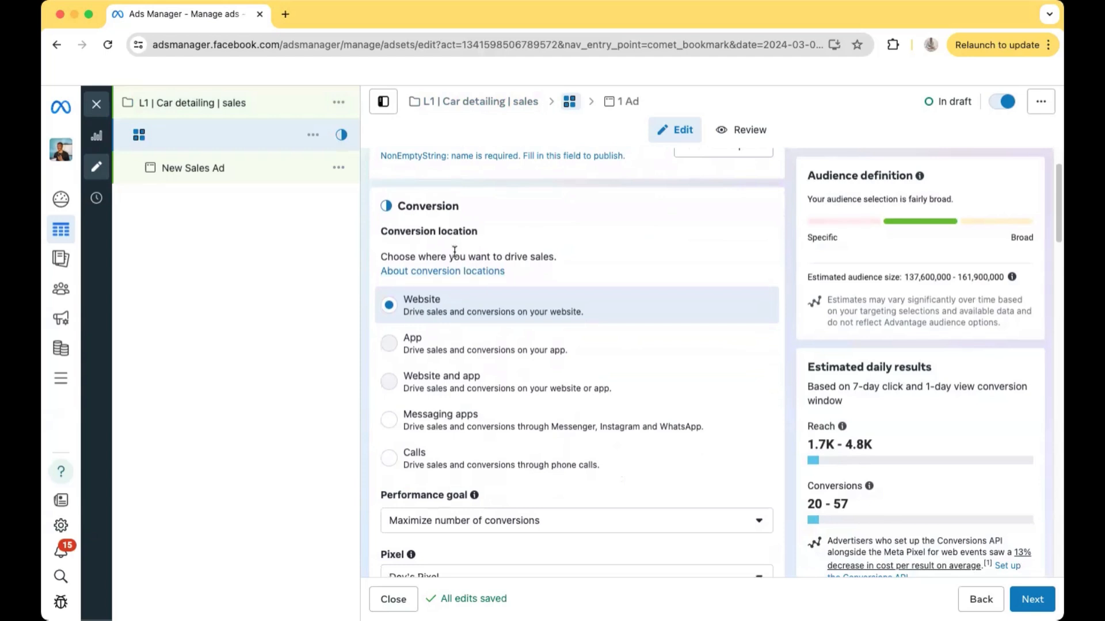
scroll(537, 324, "down", 2)
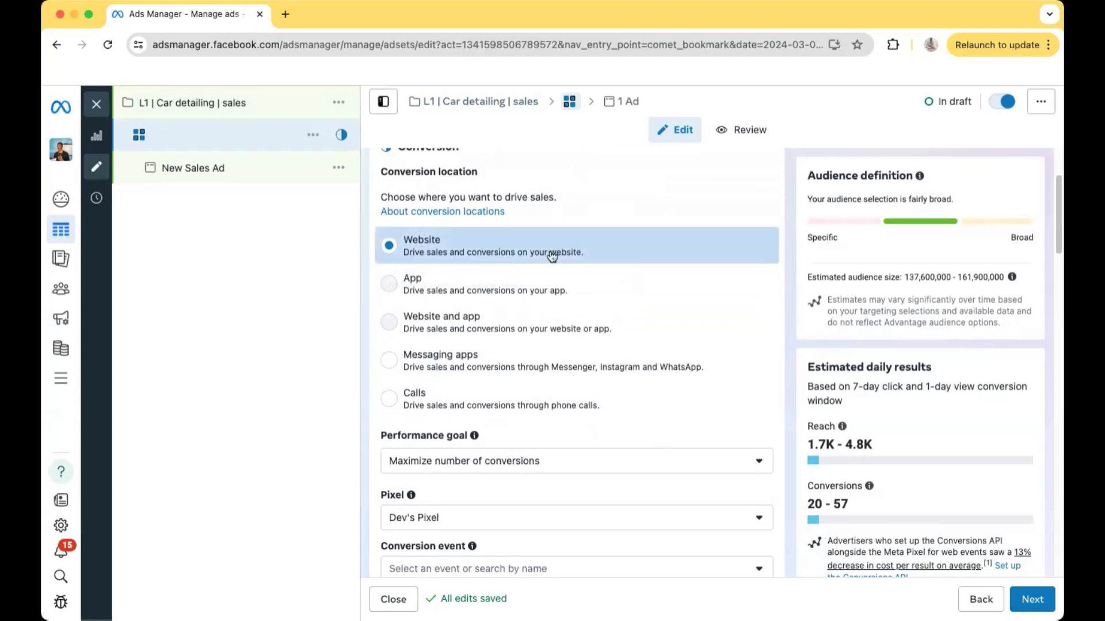
scroll(585, 416, "down", 2)
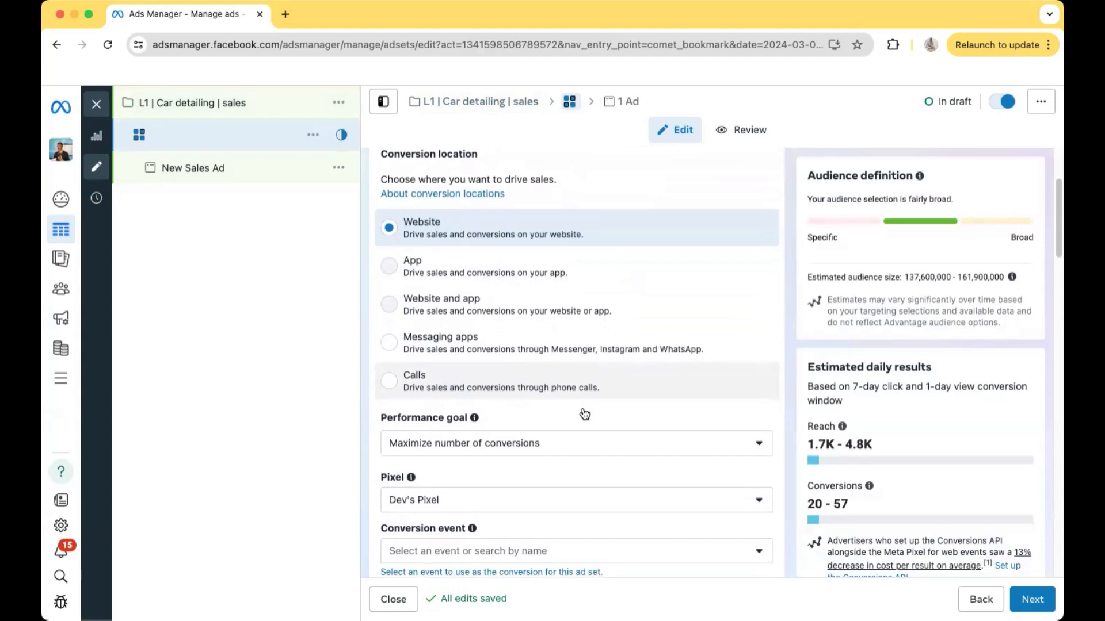
scroll(591, 432, "down", 2)
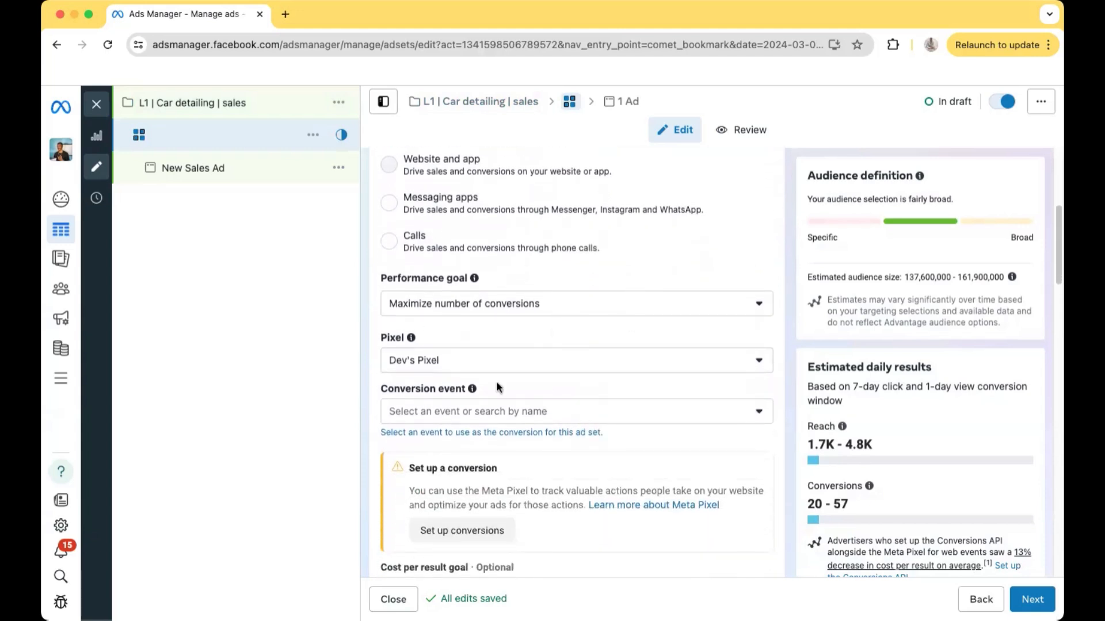
scroll(583, 336, "down", 1)
scroll(583, 336, "down", 2)
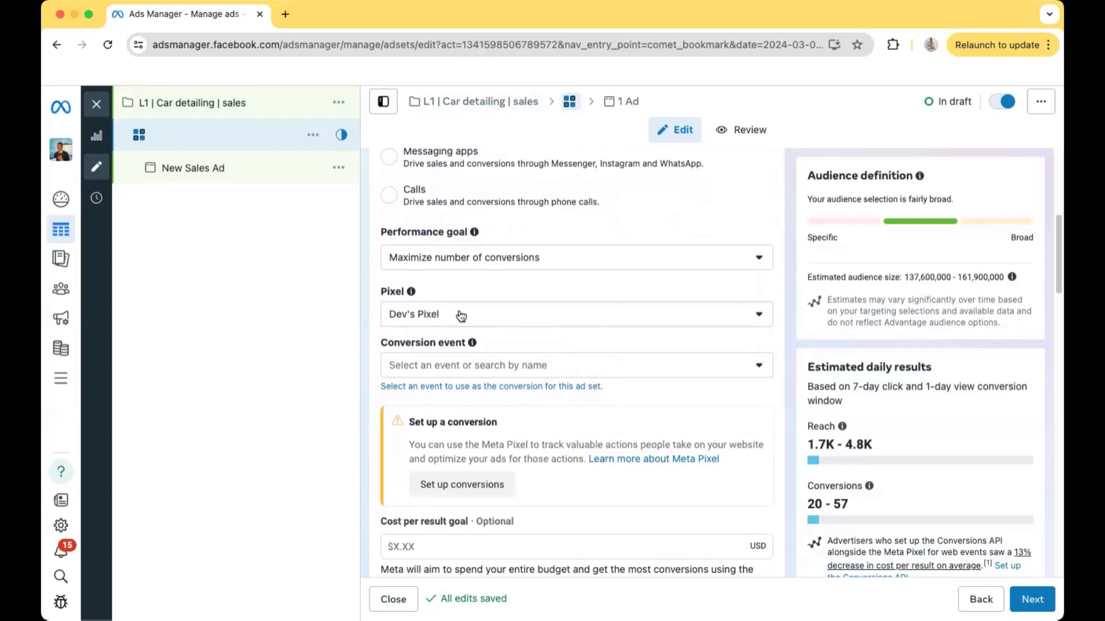
scroll(478, 328, "down", 1)
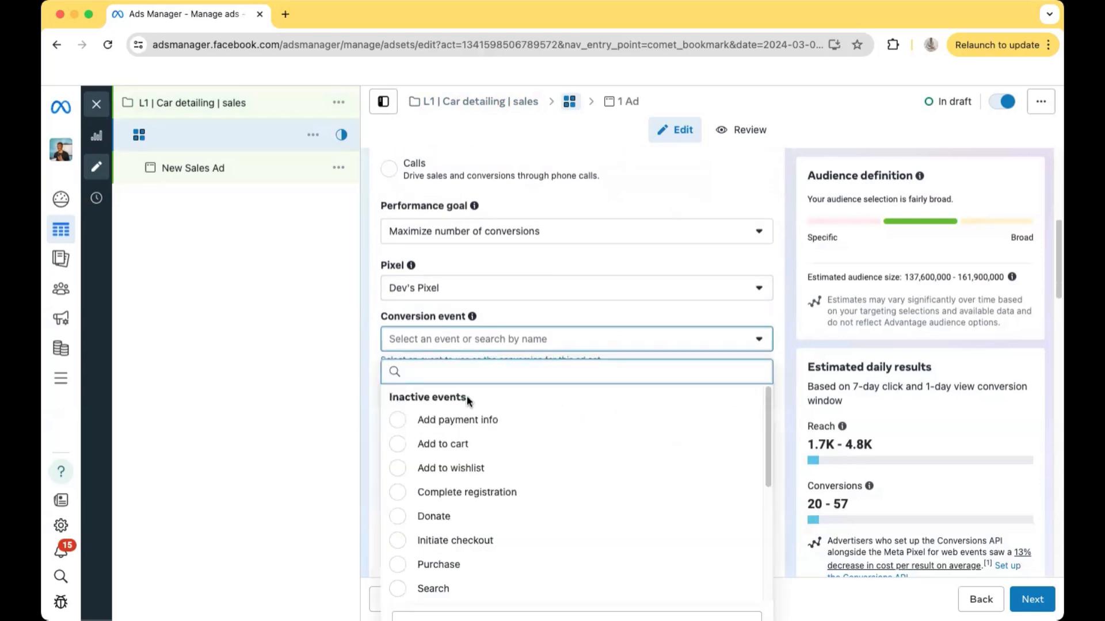
scroll(469, 437, "down", 3)
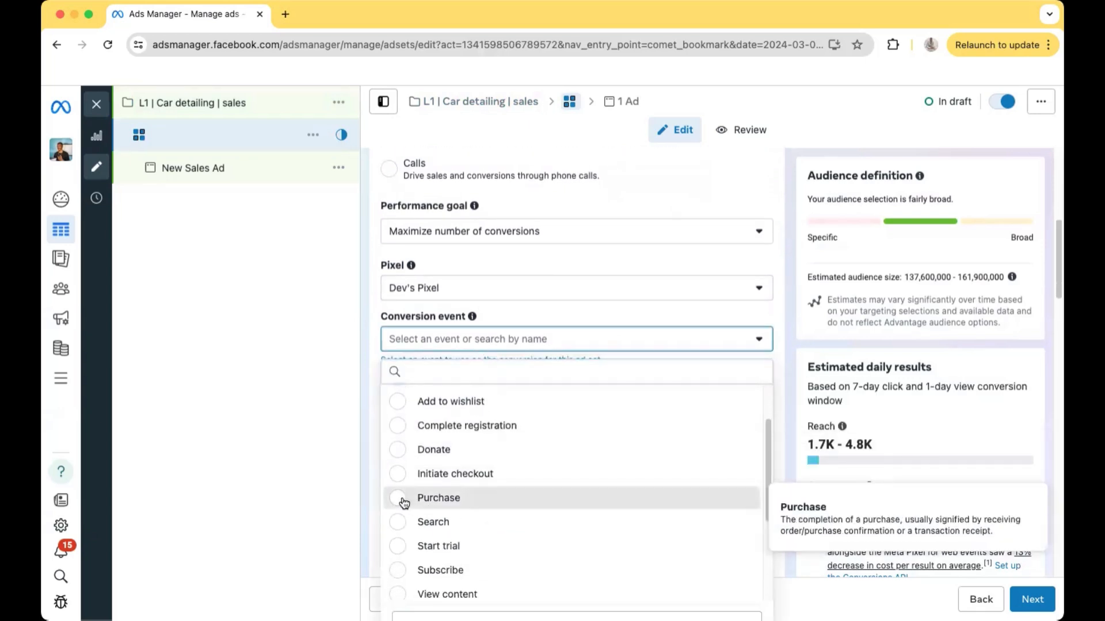
left_click(408, 499)
Examine the ad set's cost per result goal, dynamic creative, daily budget, and schedule settings
scroll(569, 344, "down", 3)
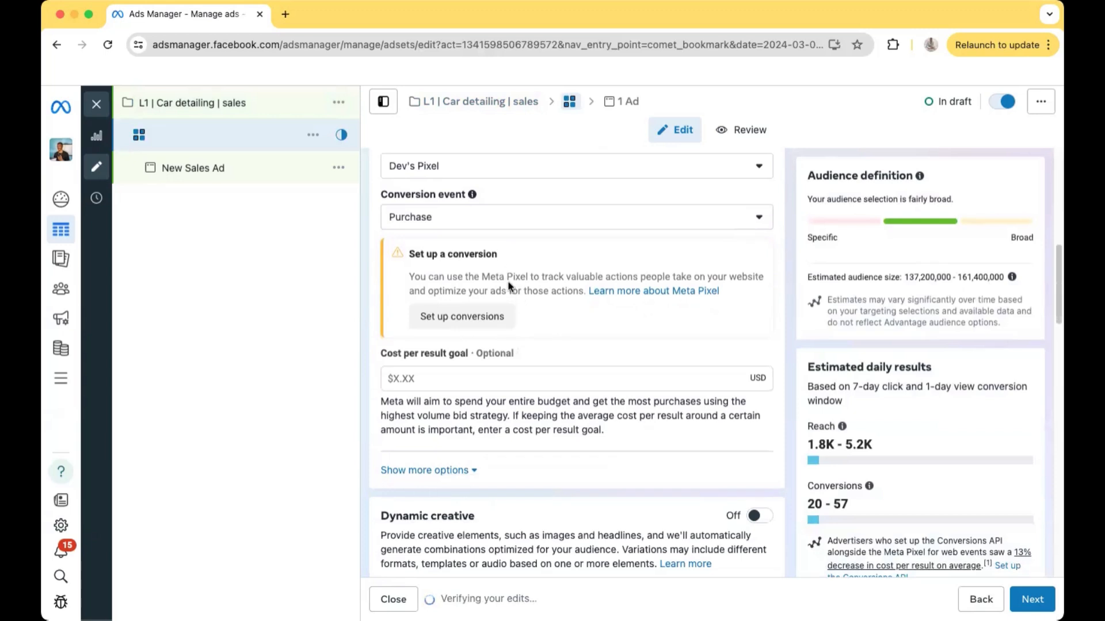
scroll(518, 406, "down", 1)
scroll(465, 340, "down", 5)
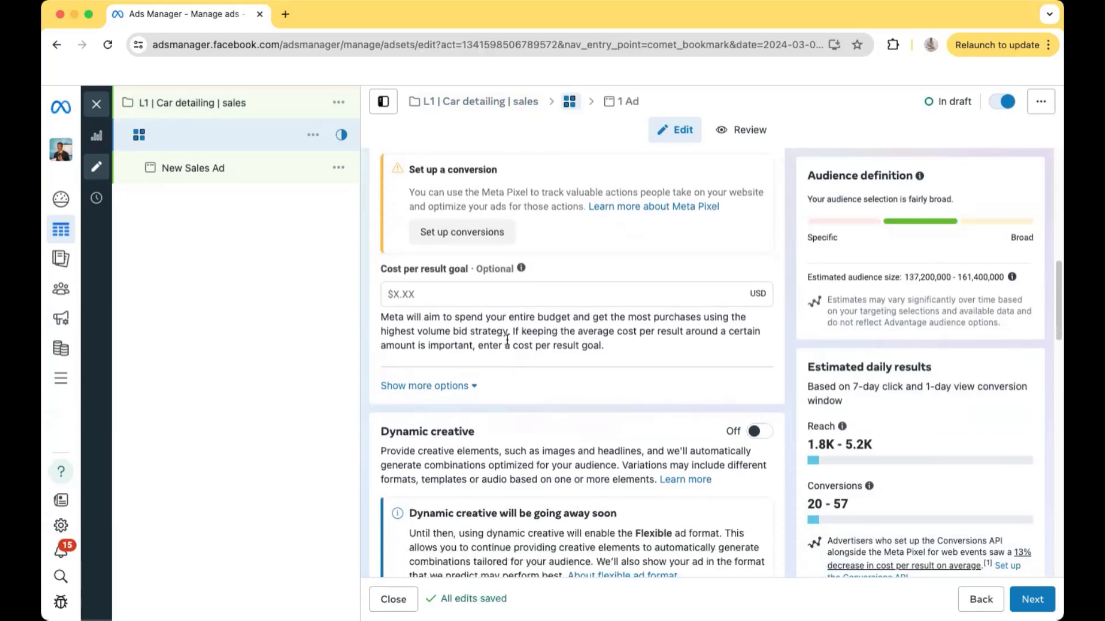
scroll(547, 362, "down", 2)
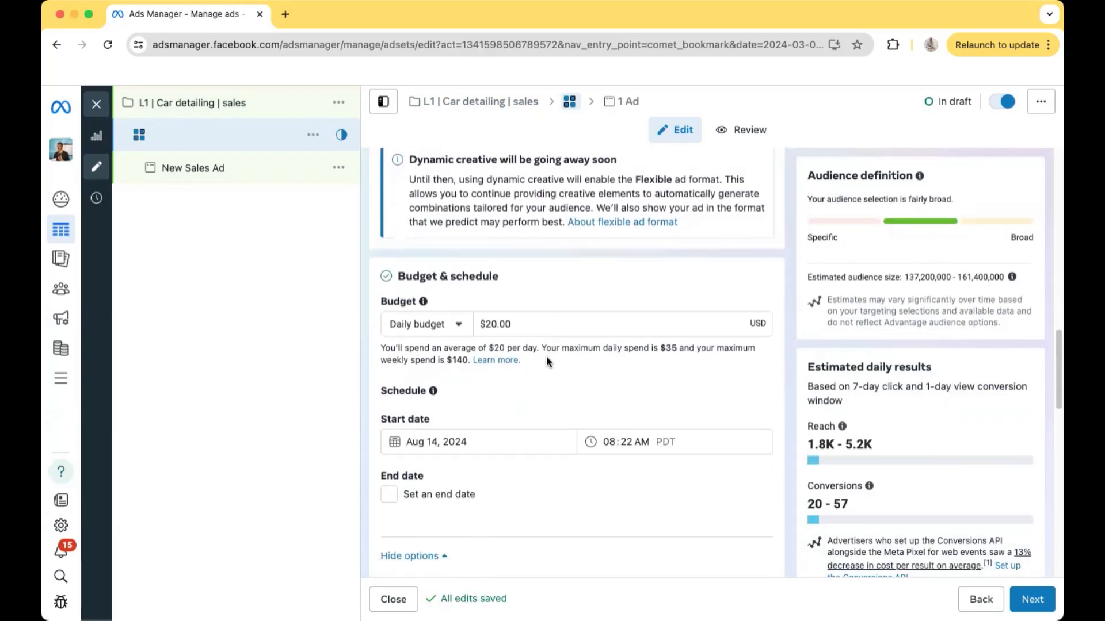
left_click(529, 326)
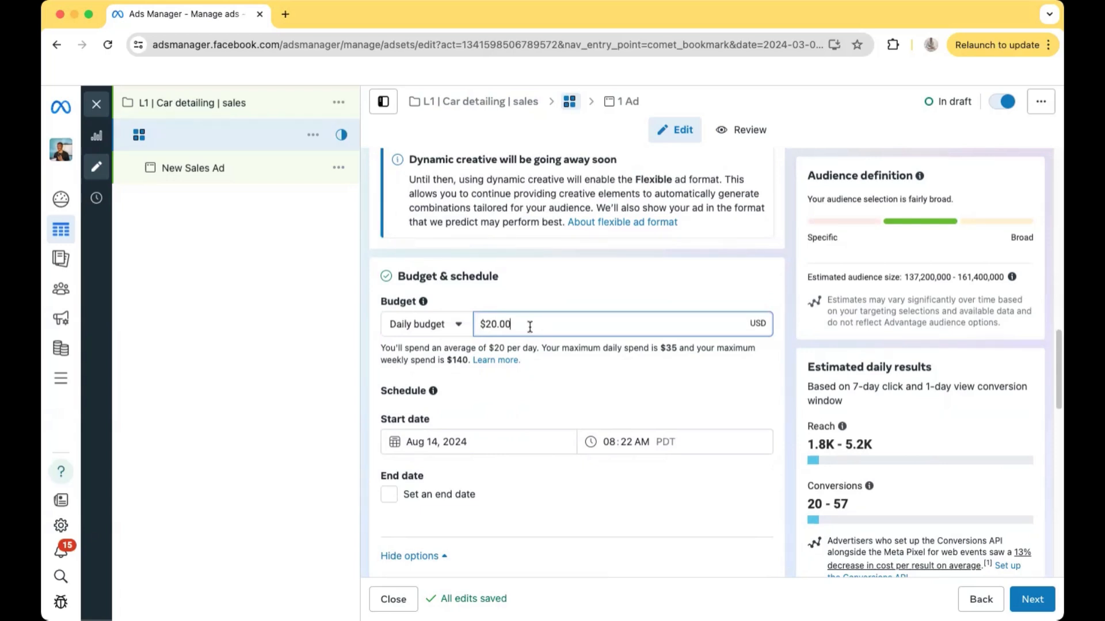
scroll(530, 327, "down", 5)
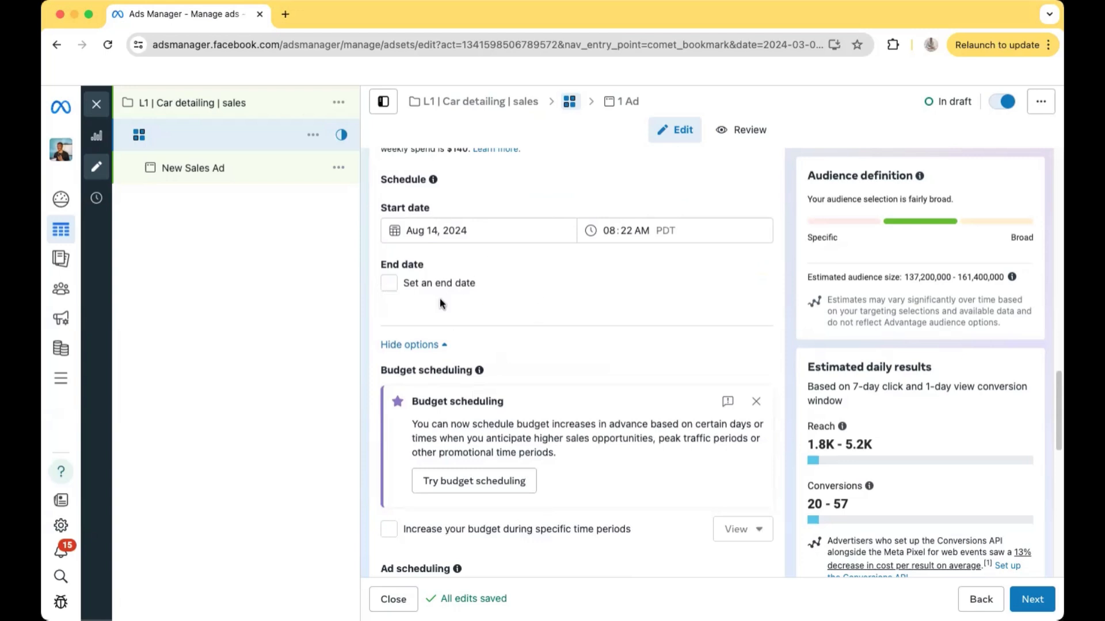
scroll(439, 299, "down", 1)
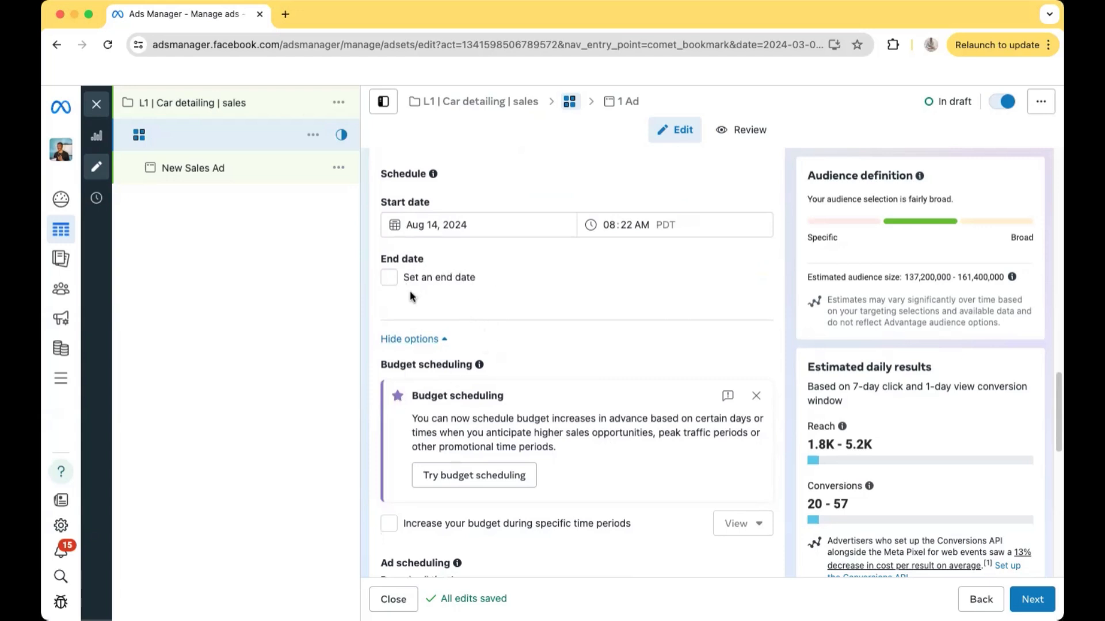
scroll(518, 314, "down", 1)
scroll(516, 312, "down", 10)
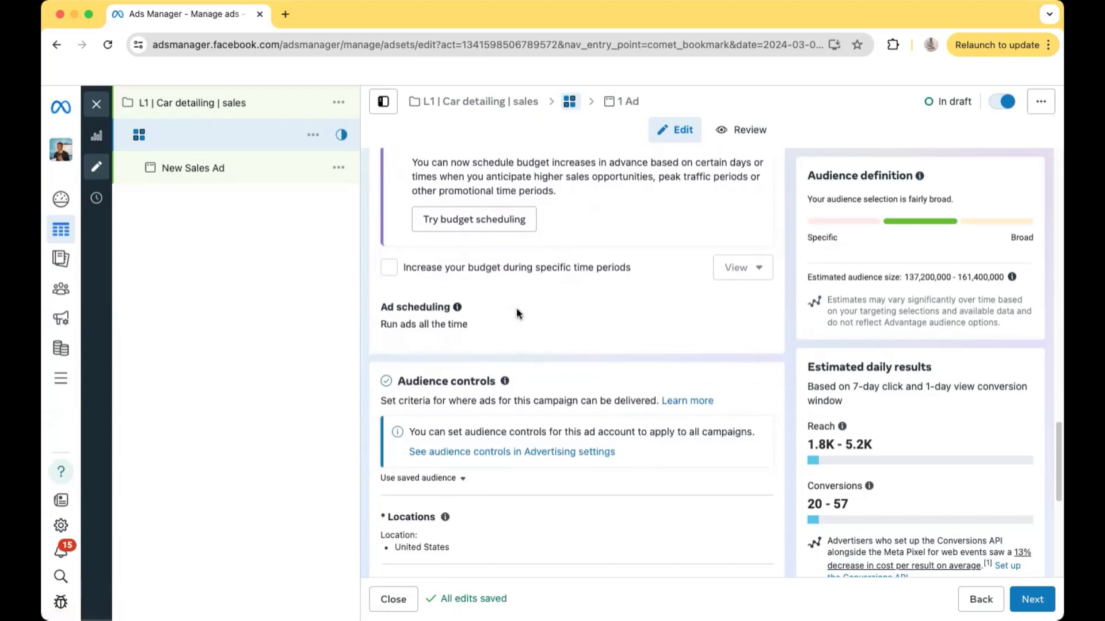
Replace the United States audience location with Silver Spring, Maryland, United States
scroll(516, 307, "down", 2)
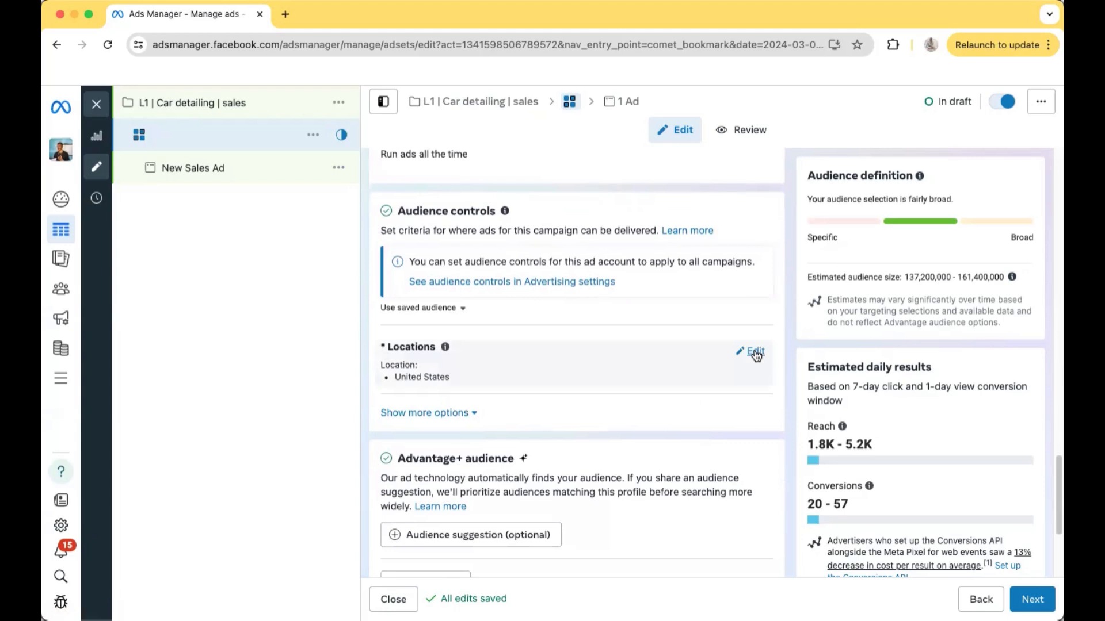
left_click(755, 353)
scroll(604, 345, "down", 1)
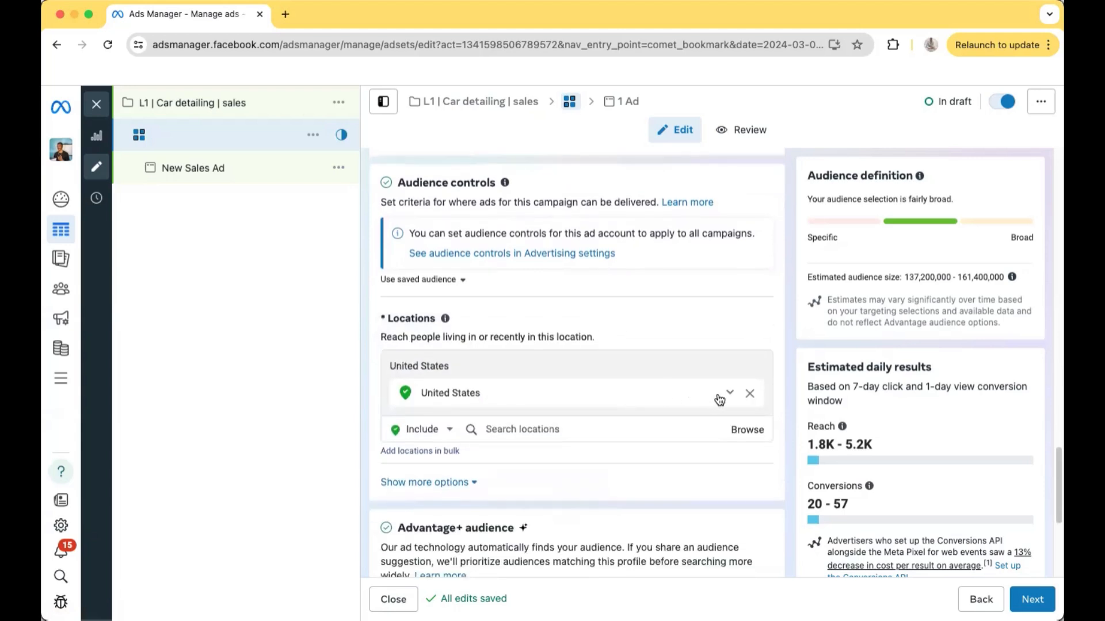
left_click(749, 394)
scroll(592, 398, "down", 1)
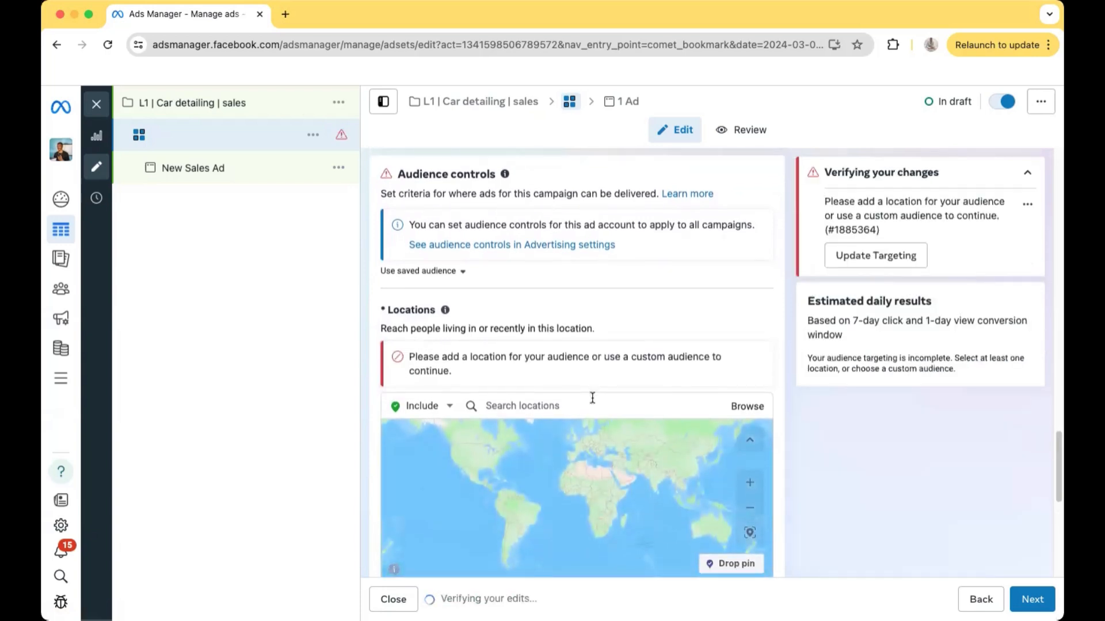
left_click(572, 402)
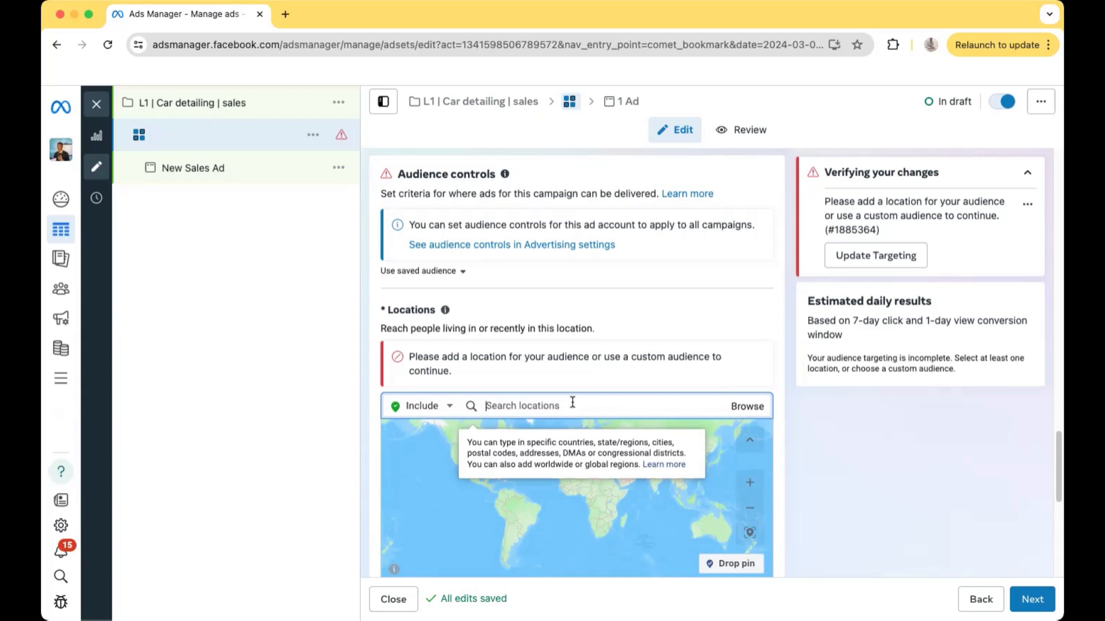
type("silver spring")
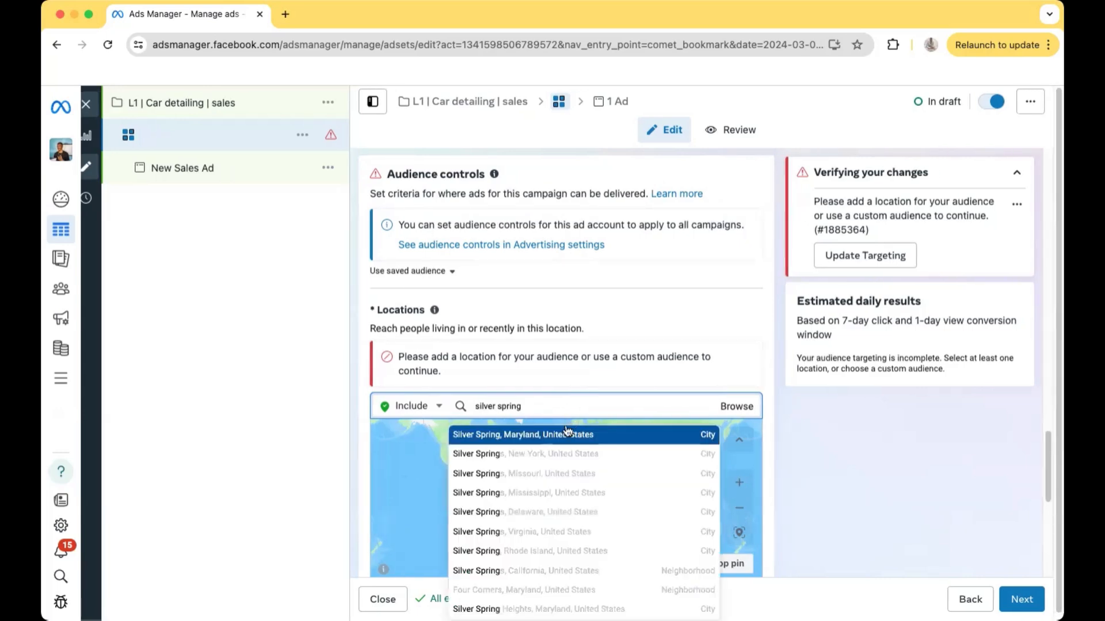
left_click(567, 434)
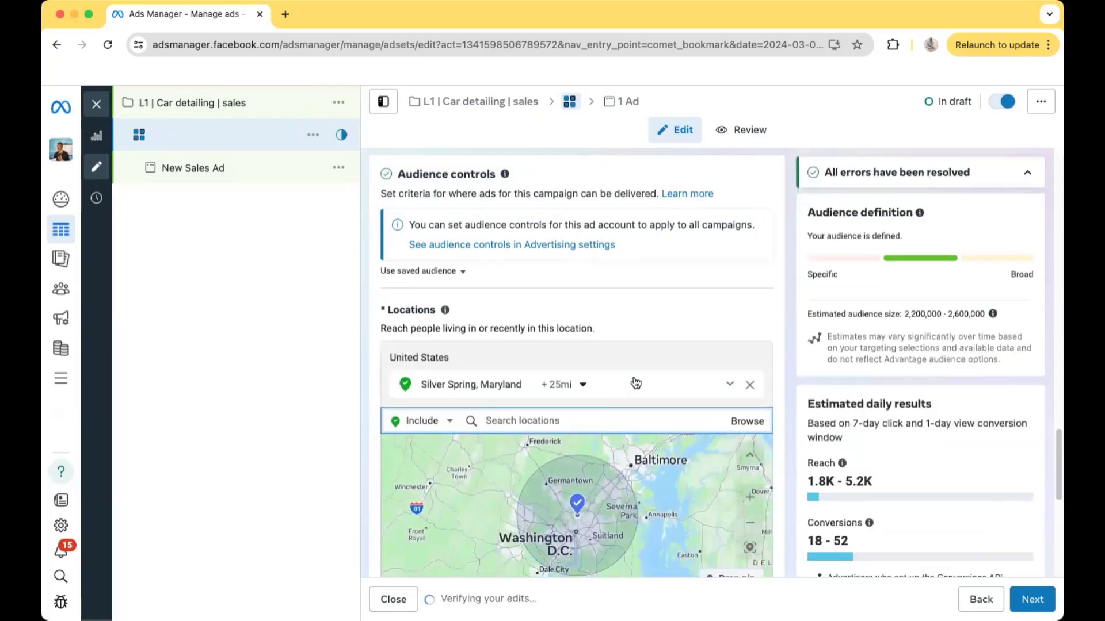
Examine the radius options for the Silver Spring location, along with the Advantage+ audience and placements settings
scroll(635, 384, "down", 4)
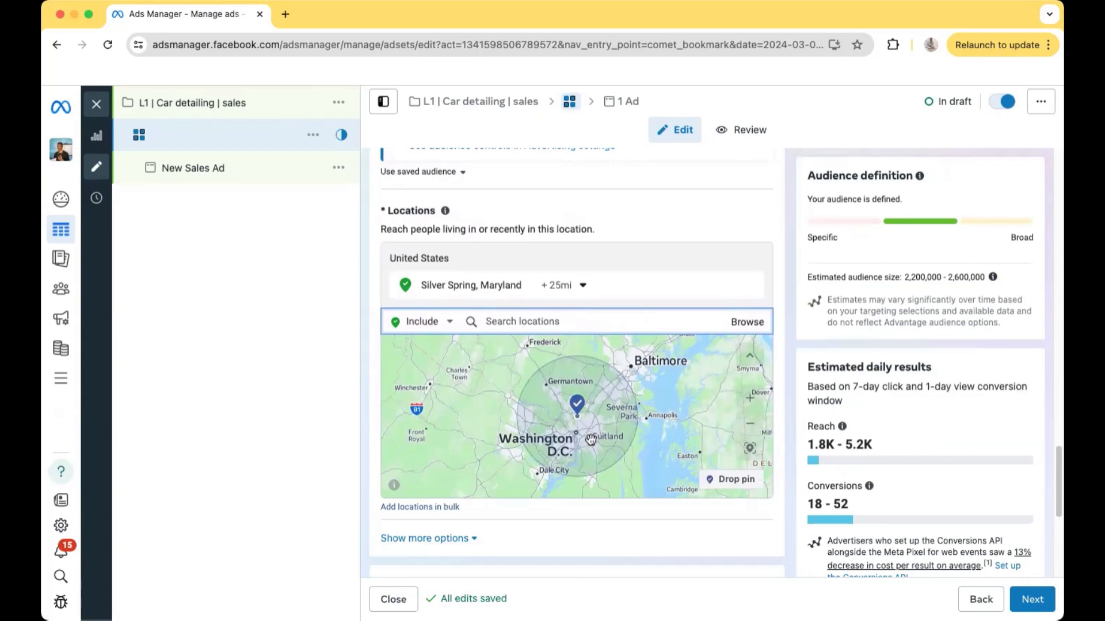
left_click(558, 294)
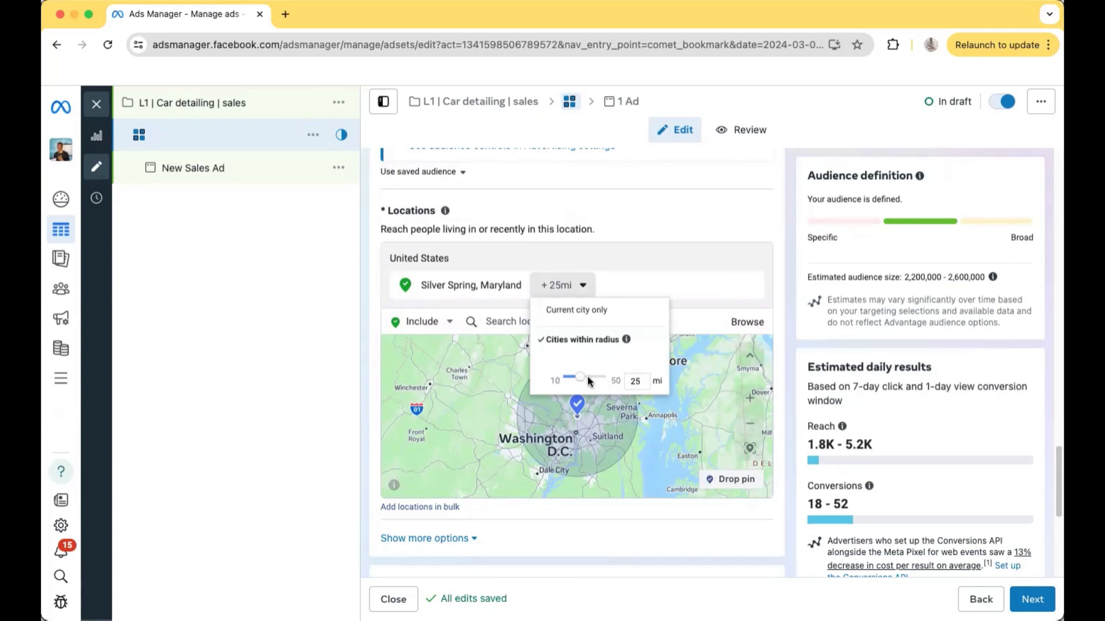
left_click(623, 230)
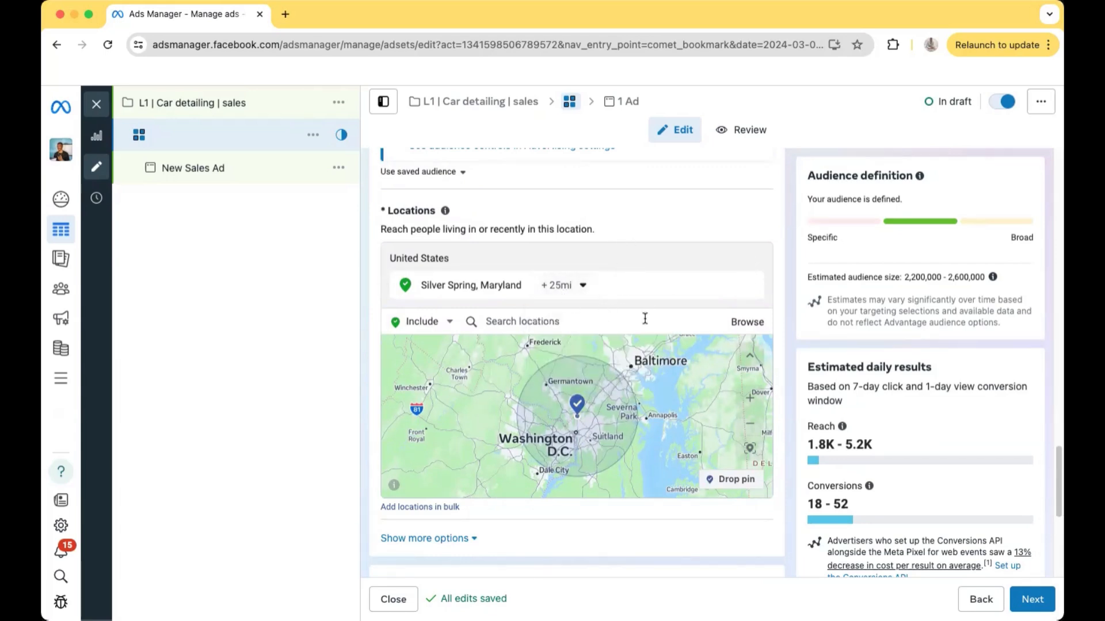
scroll(644, 318, "down", 2)
scroll(644, 318, "down", 5)
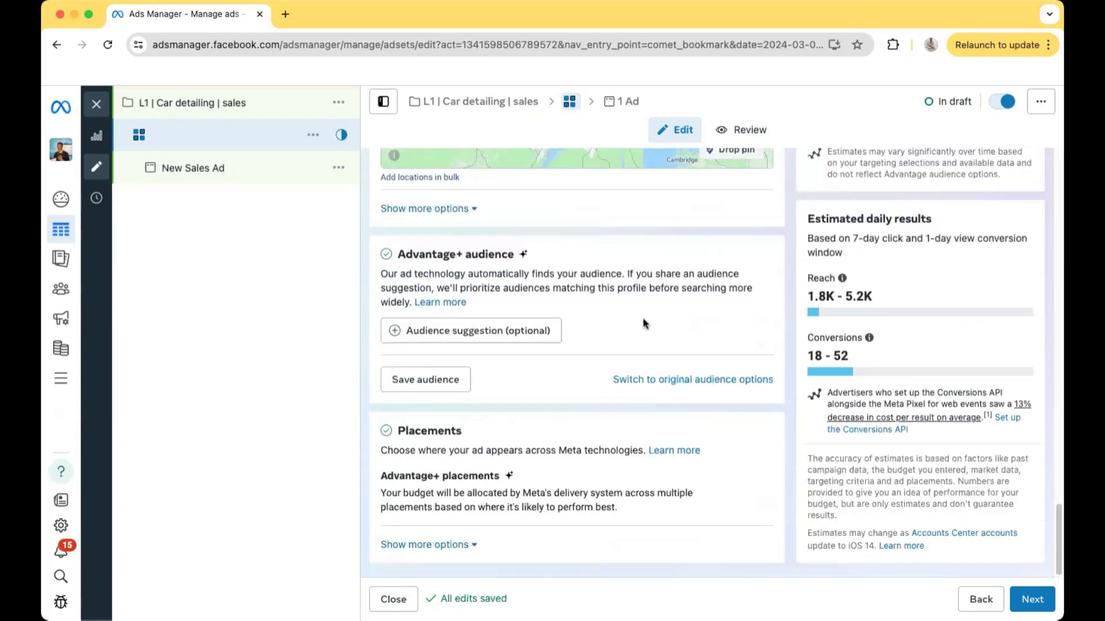
scroll(661, 334, "up", 5)
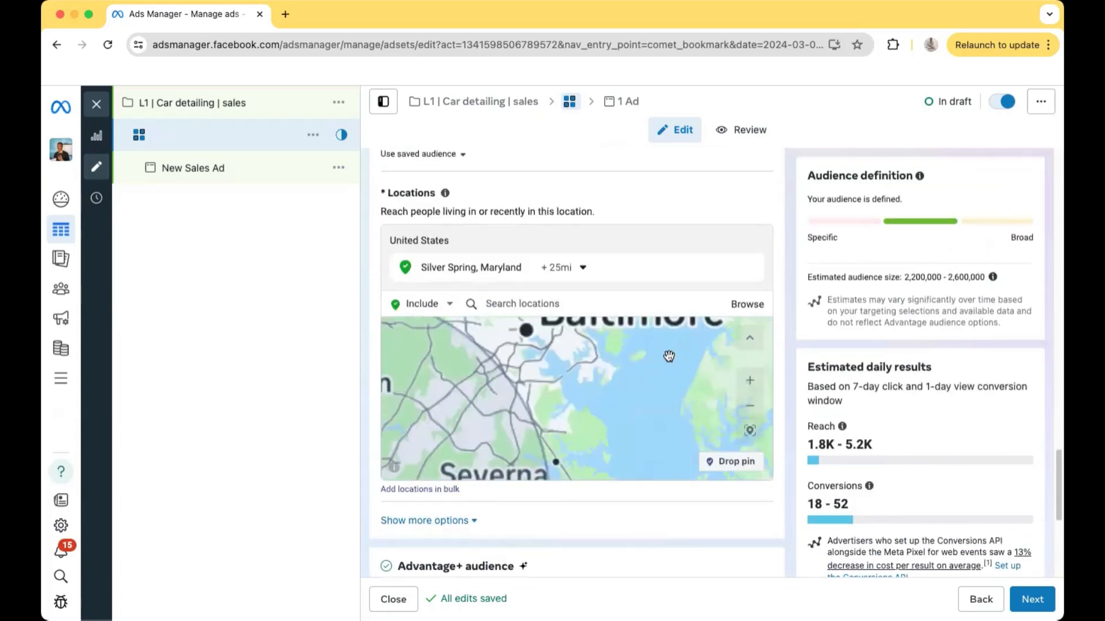
scroll(631, 297, "down", 5)
Name the ad set "Silver Spring 25+ miles"
scroll(629, 315, "up", 15)
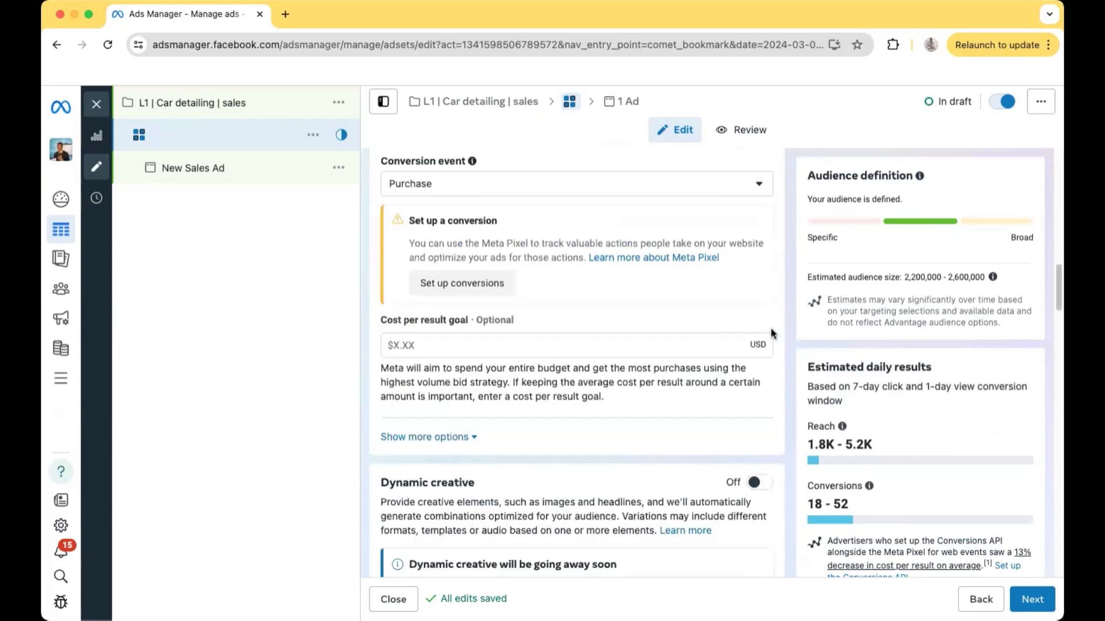
scroll(555, 209, "up", 3)
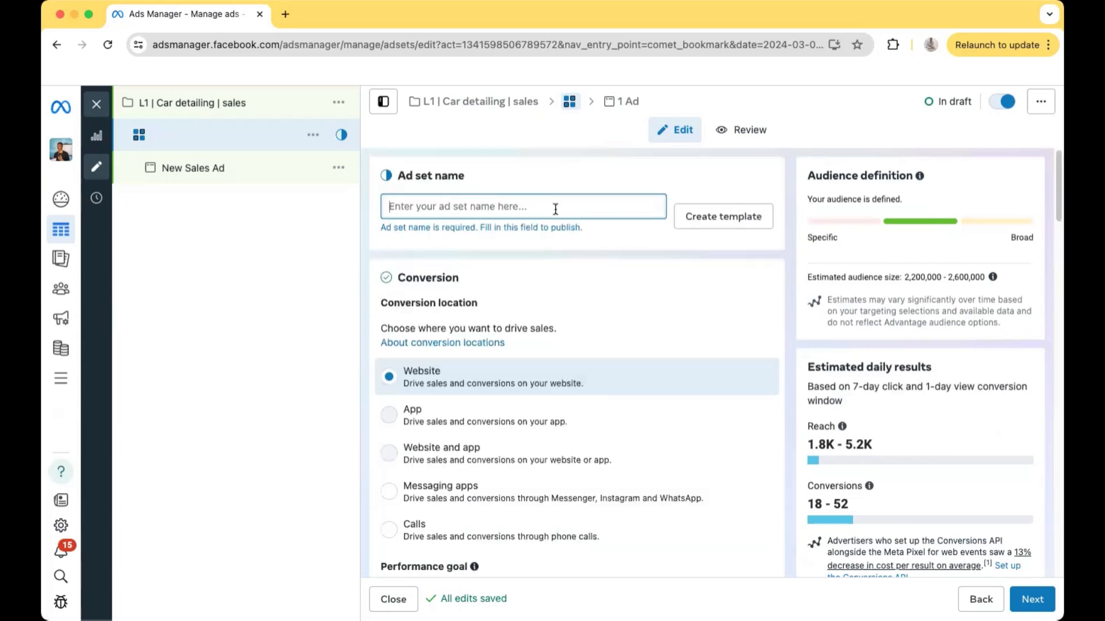
left_click(555, 209)
type("Sil")
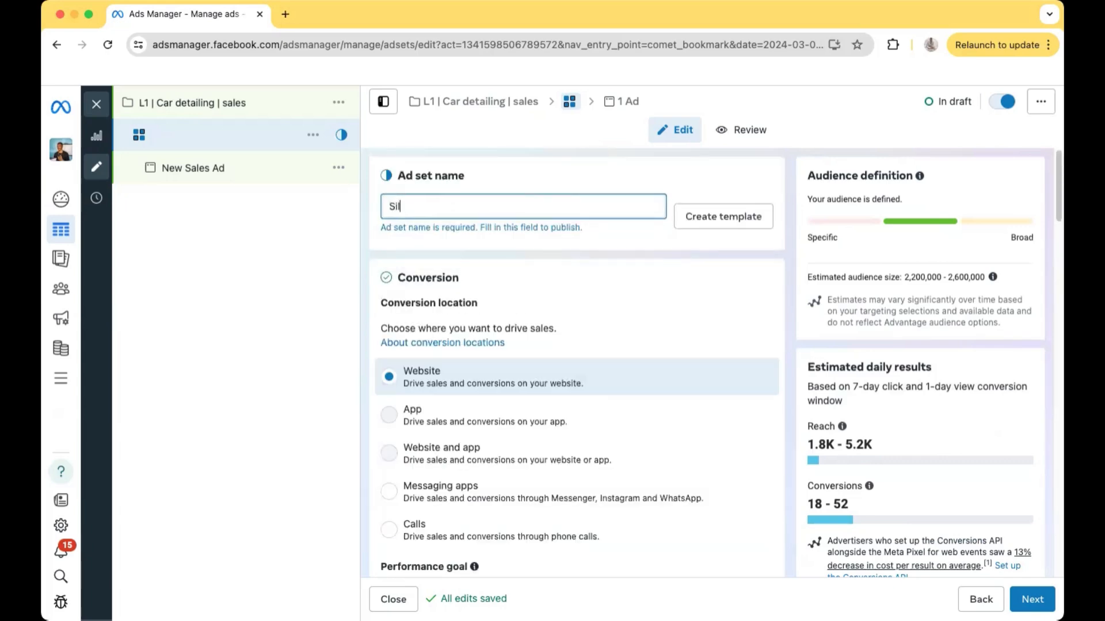
type("ver Spring ")
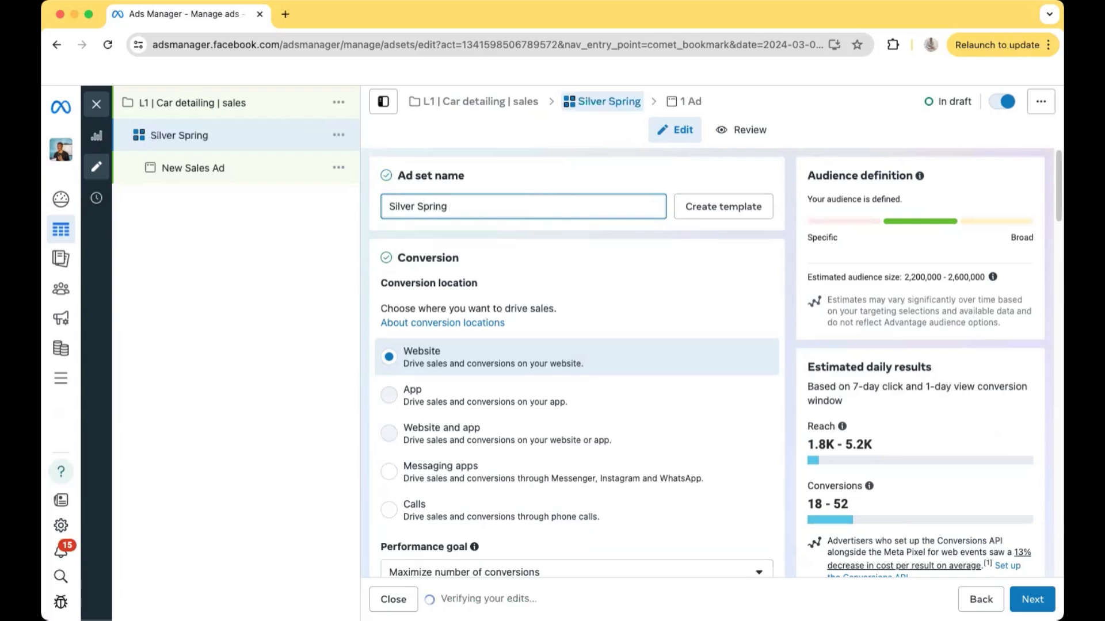
type("25+ m")
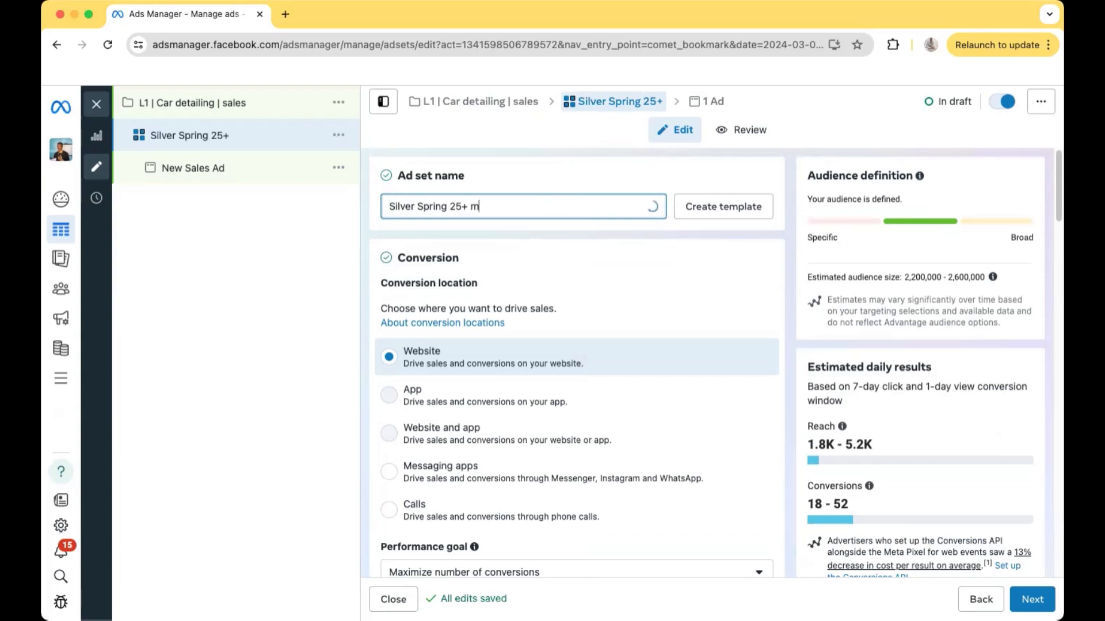
type("iles")
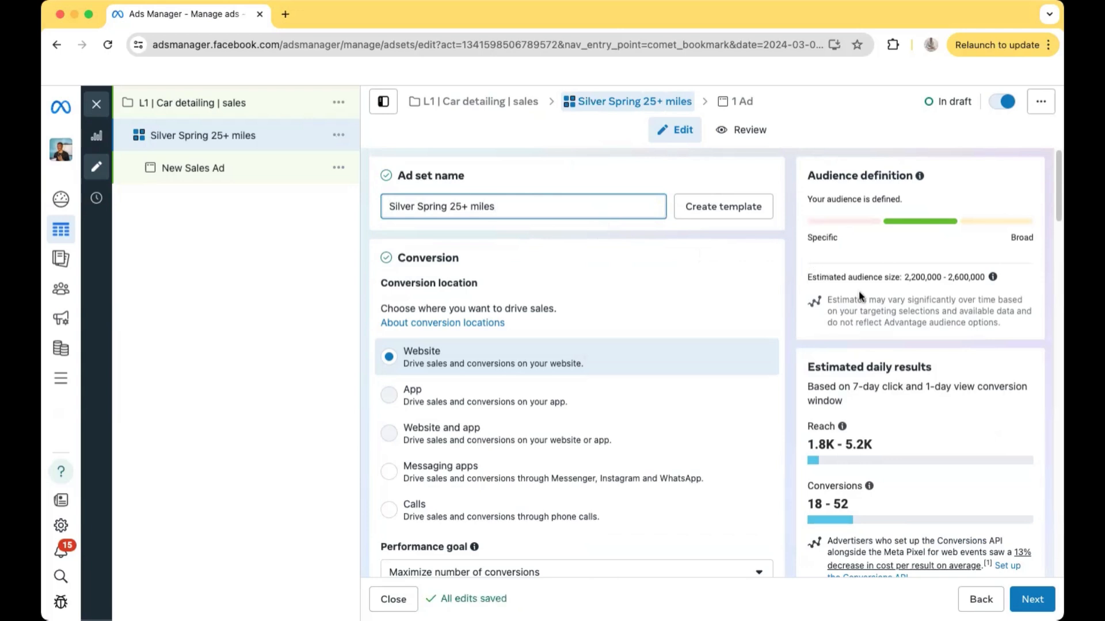
scroll(782, 264, "down", 2)
scroll(782, 264, "up", 2)
left_click(552, 206)
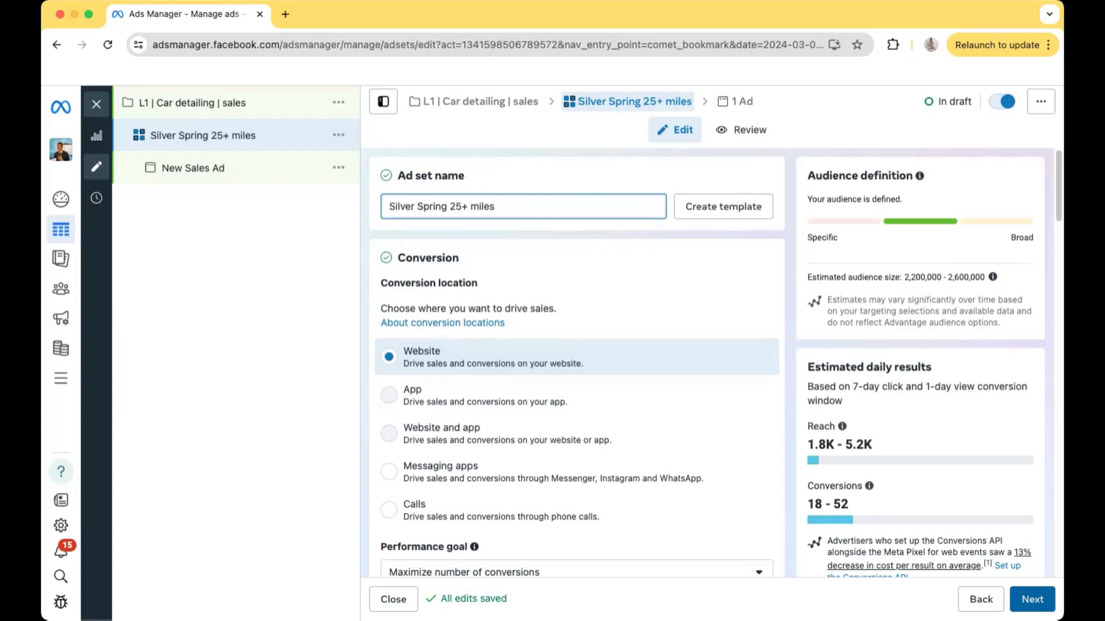
Proceed to the ad settings and rename the ad as "Video 1"
left_click(1032, 599)
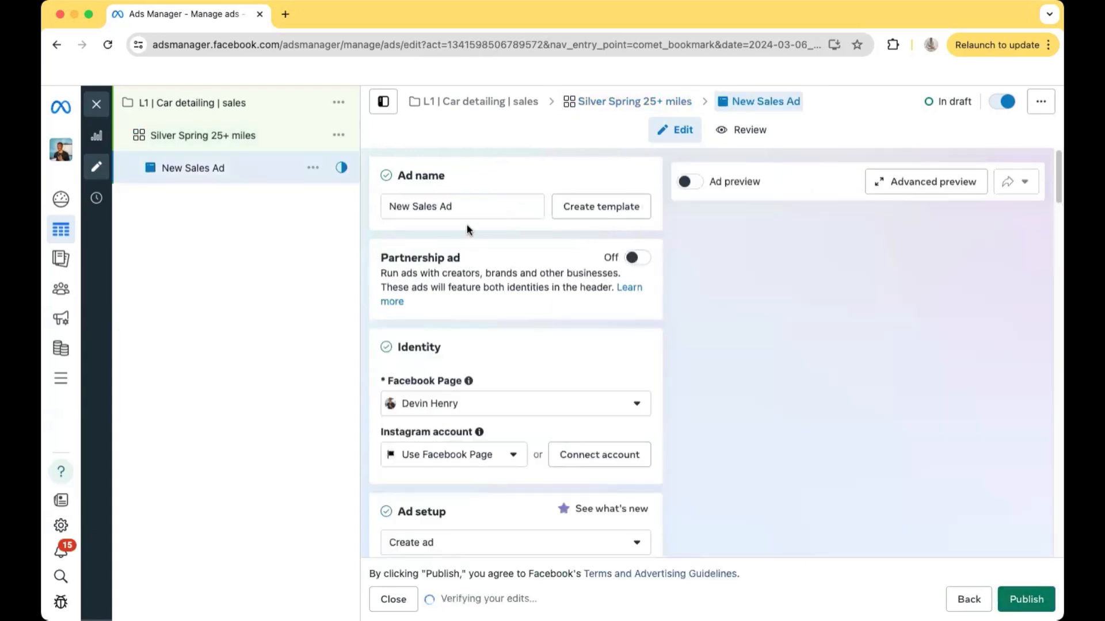
left_click_drag(466, 206, 386, 193)
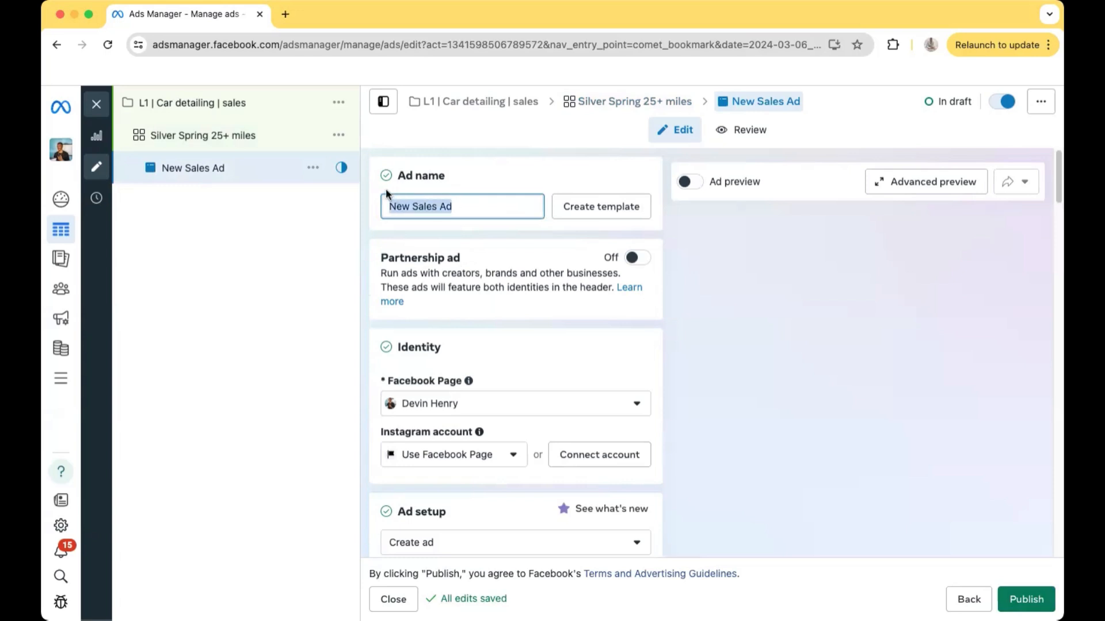
key("BackSpace")
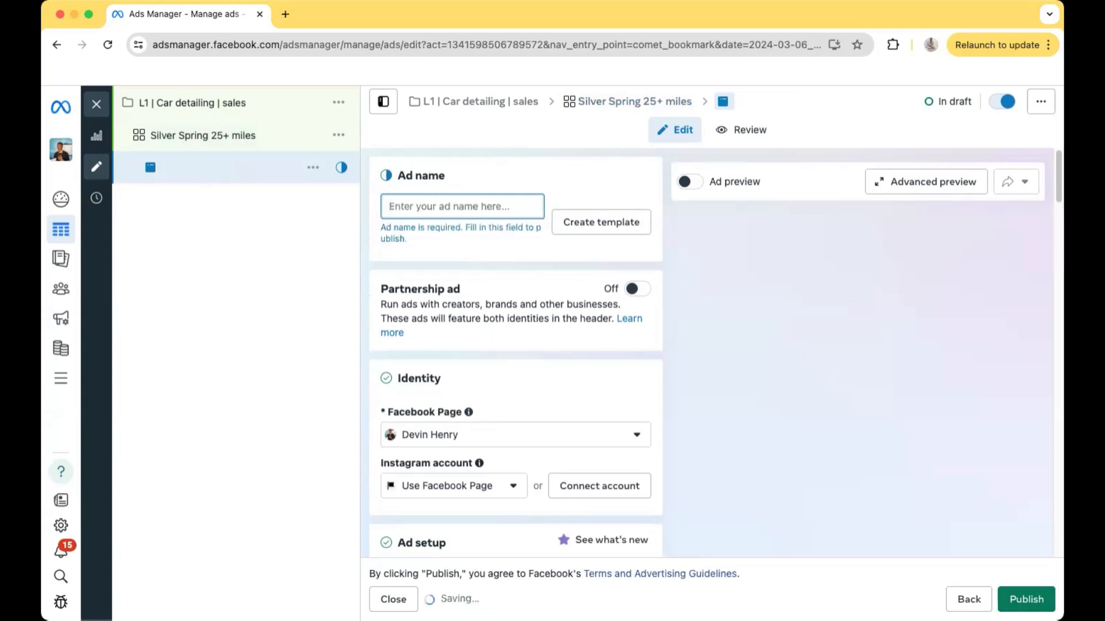
type("Video 1")
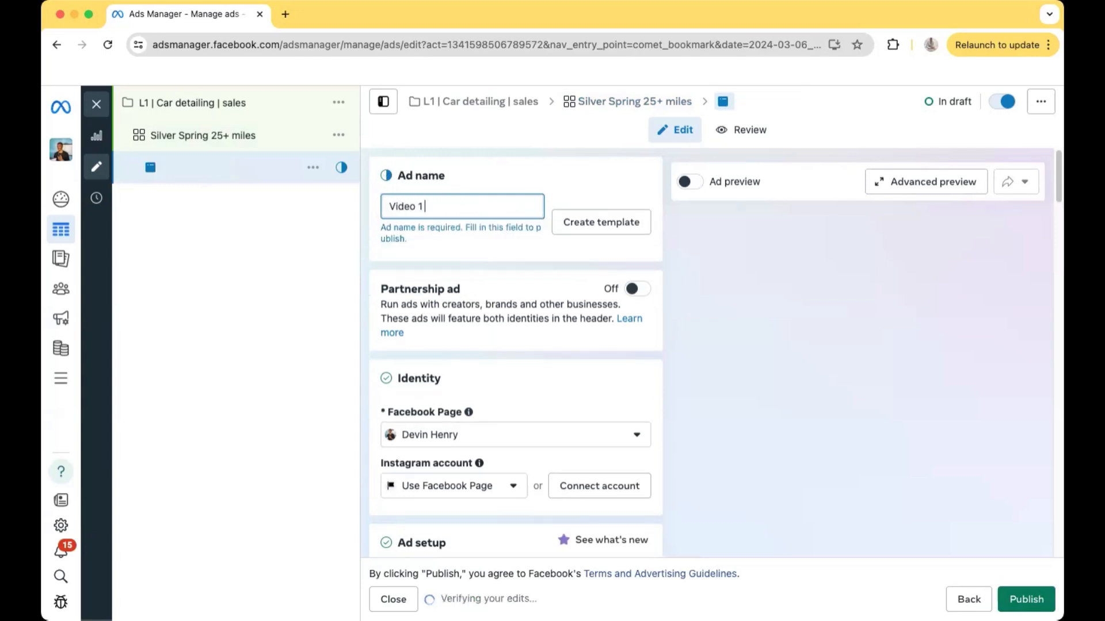
left_click(392, 188)
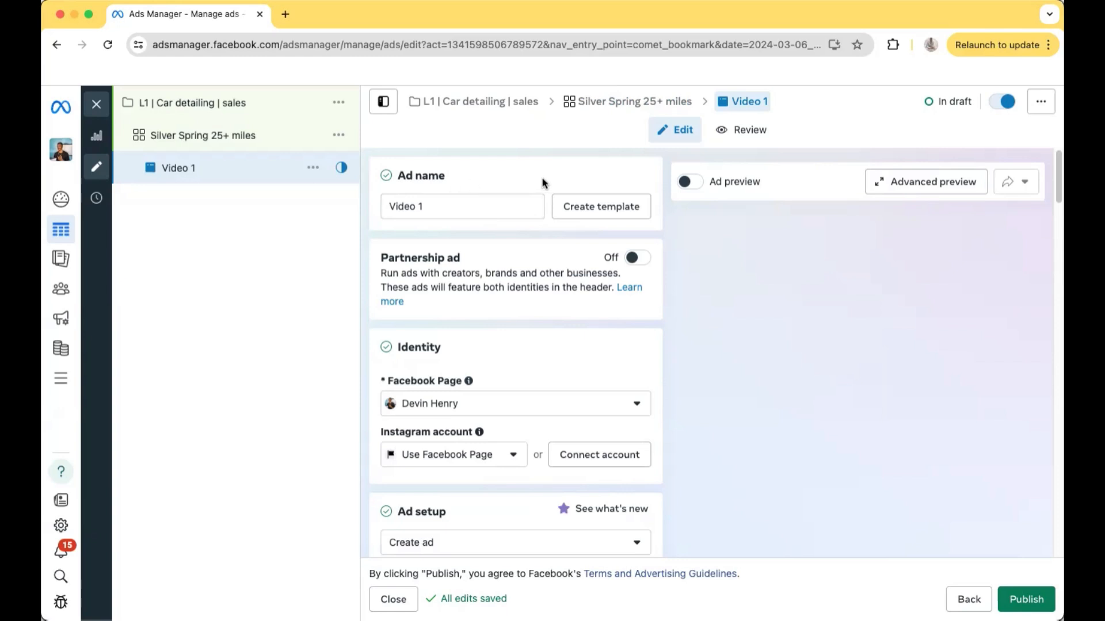
Examine the ad's identity, ad setup, creative source, and format settings
scroll(483, 281, "down", 3)
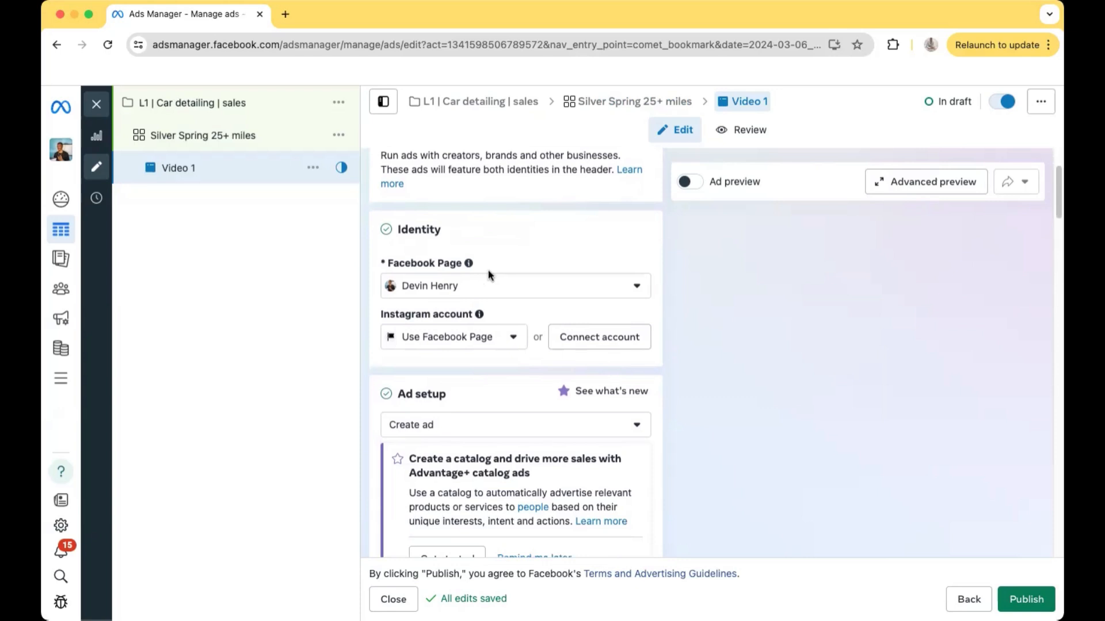
scroll(489, 279, "down", 2)
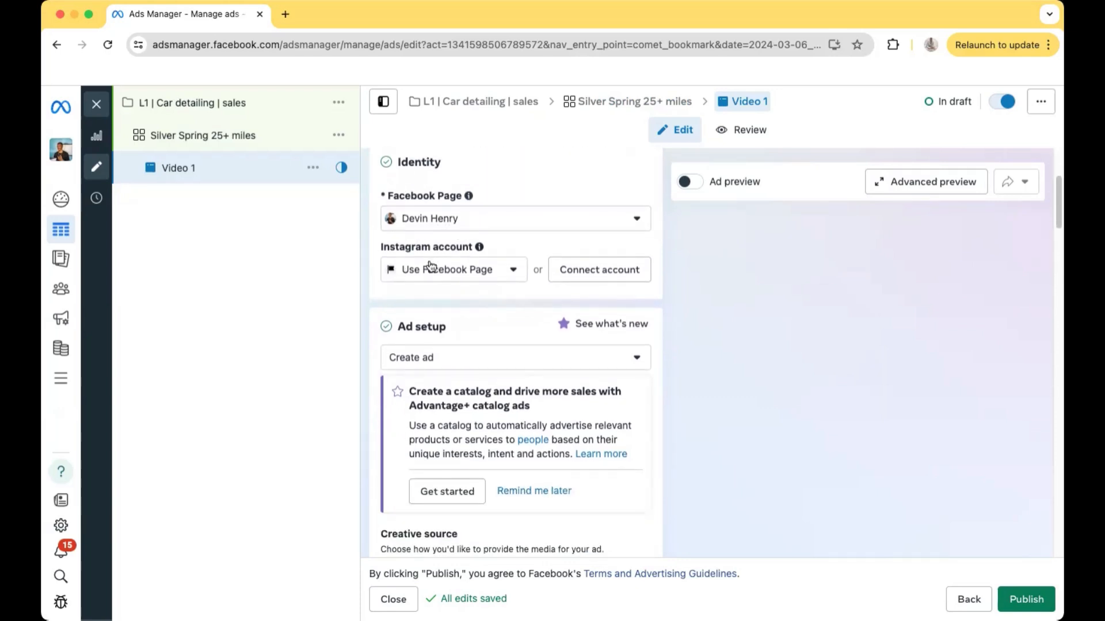
scroll(452, 277, "down", 3)
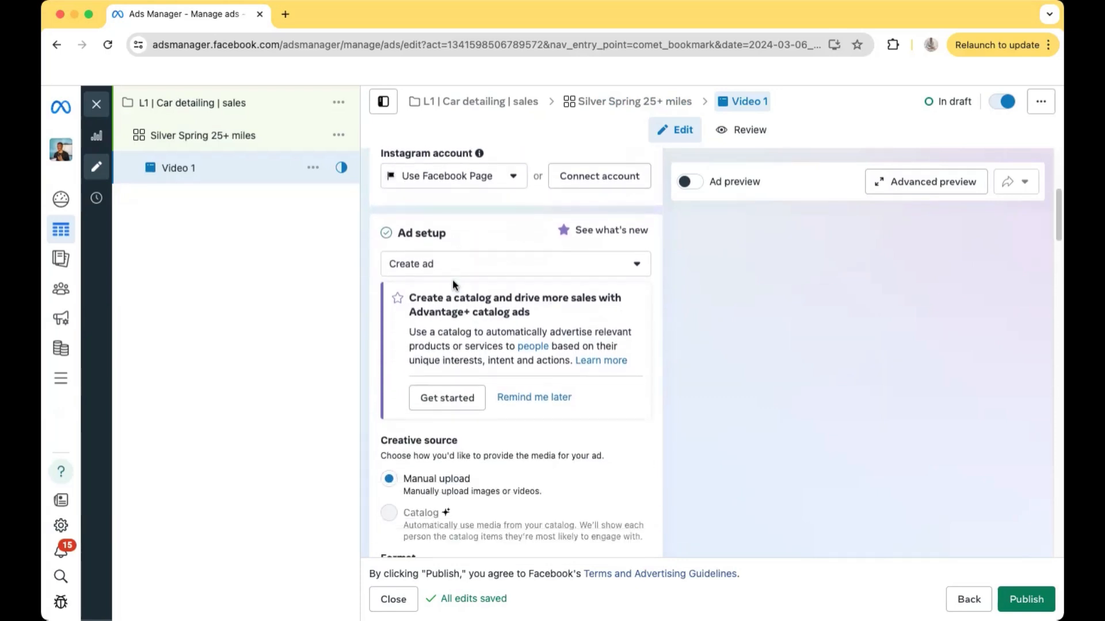
scroll(452, 284, "down", 1)
scroll(448, 241, "down", 1)
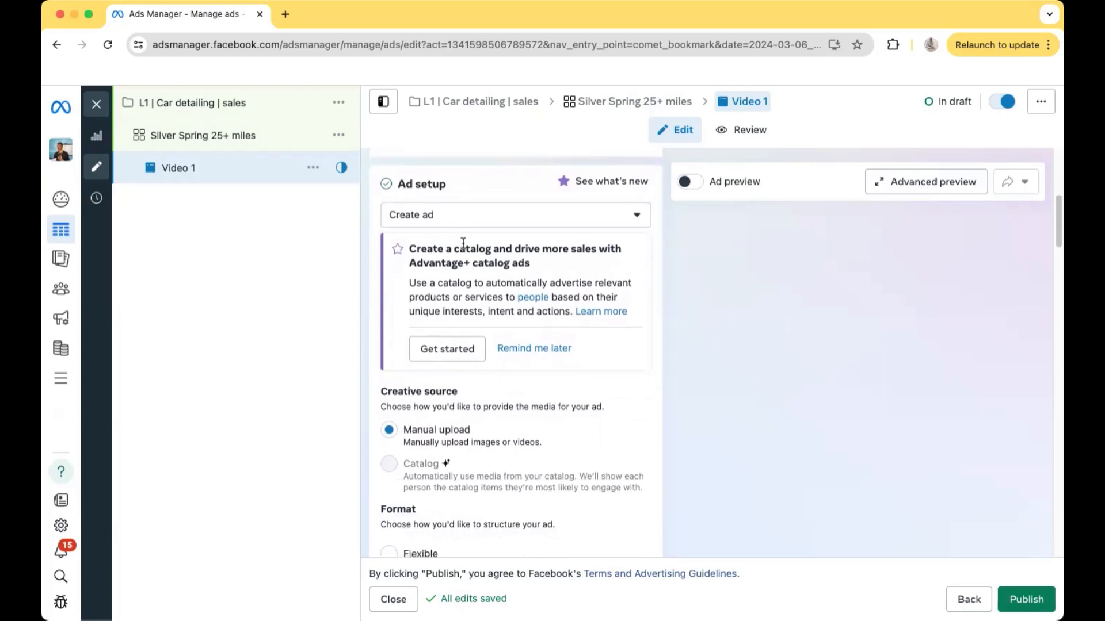
scroll(463, 242, "down", 2)
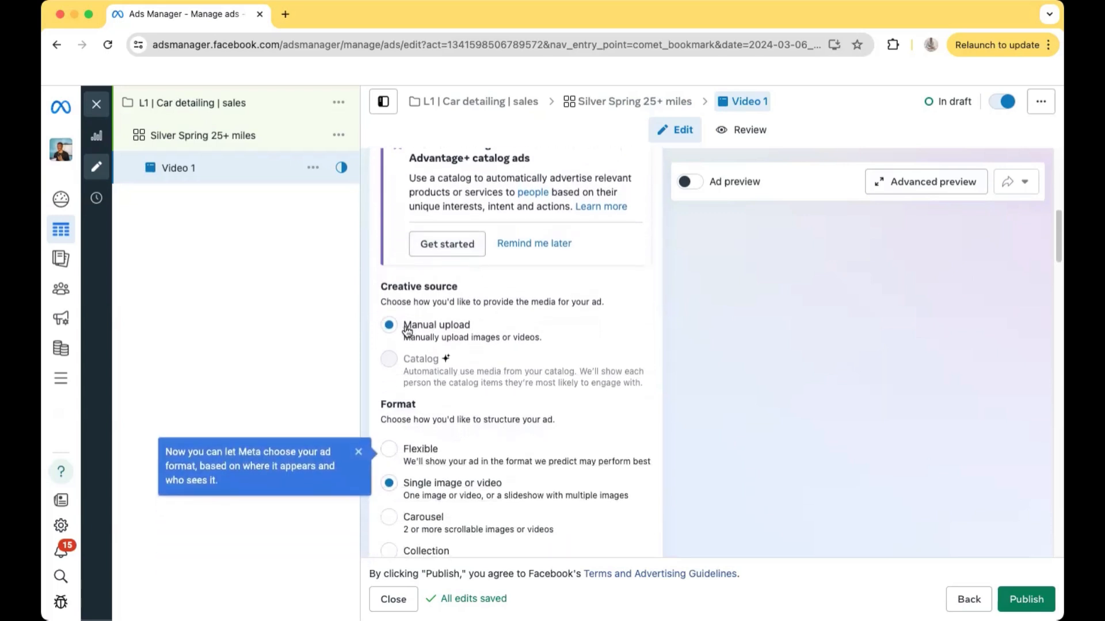
scroll(407, 330, "down", 3)
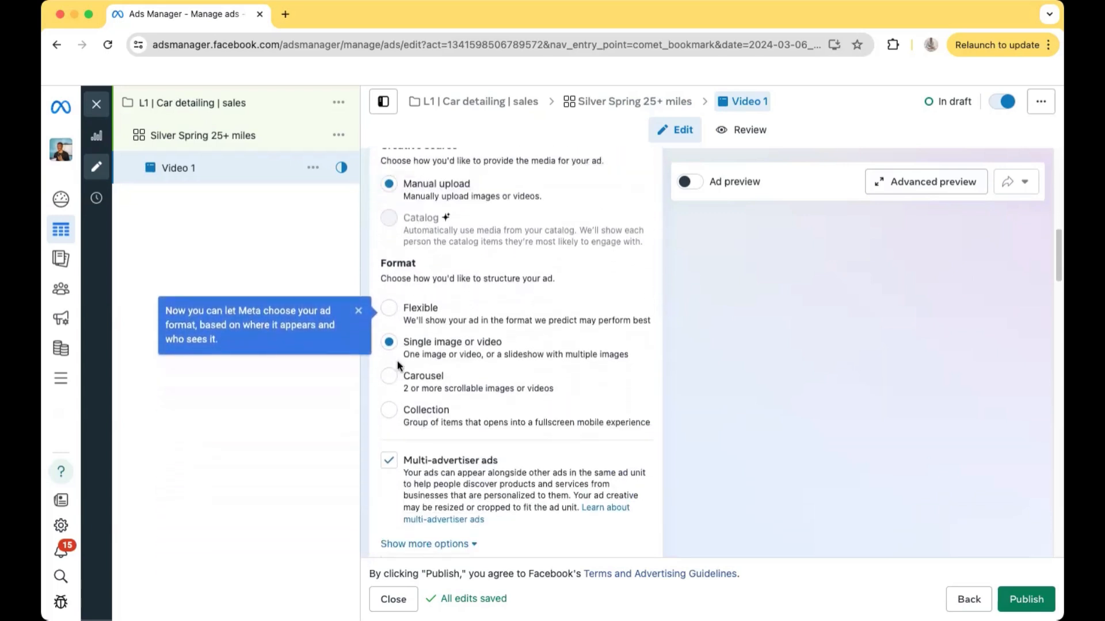
scroll(409, 349, "down", 2)
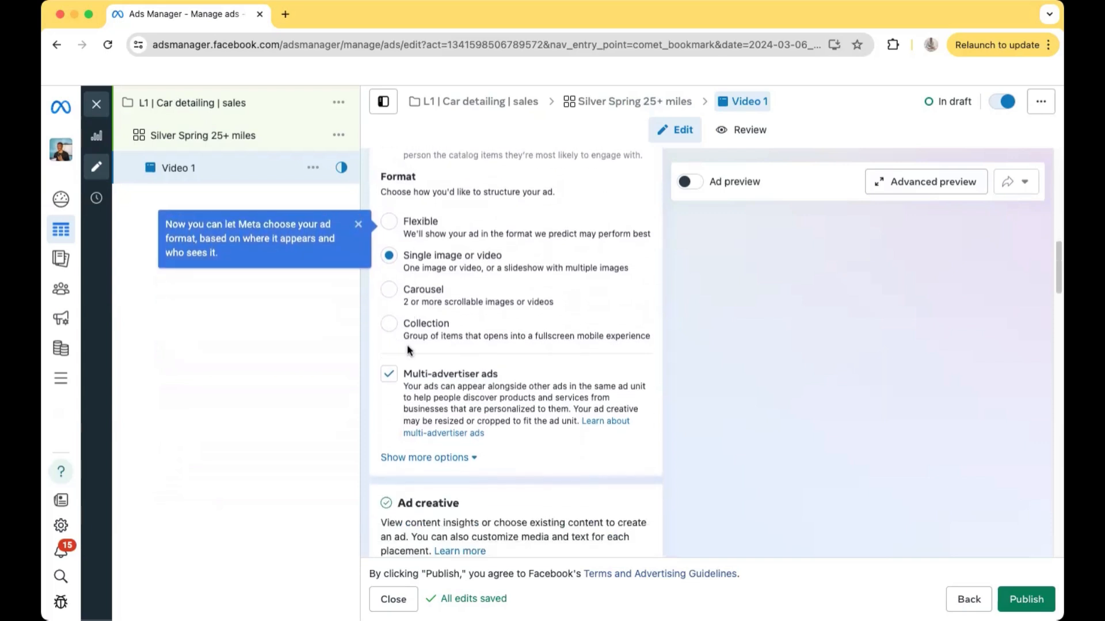
Inspect the ad creative's media options and its primary text and headline fields
scroll(409, 349, "down", 7)
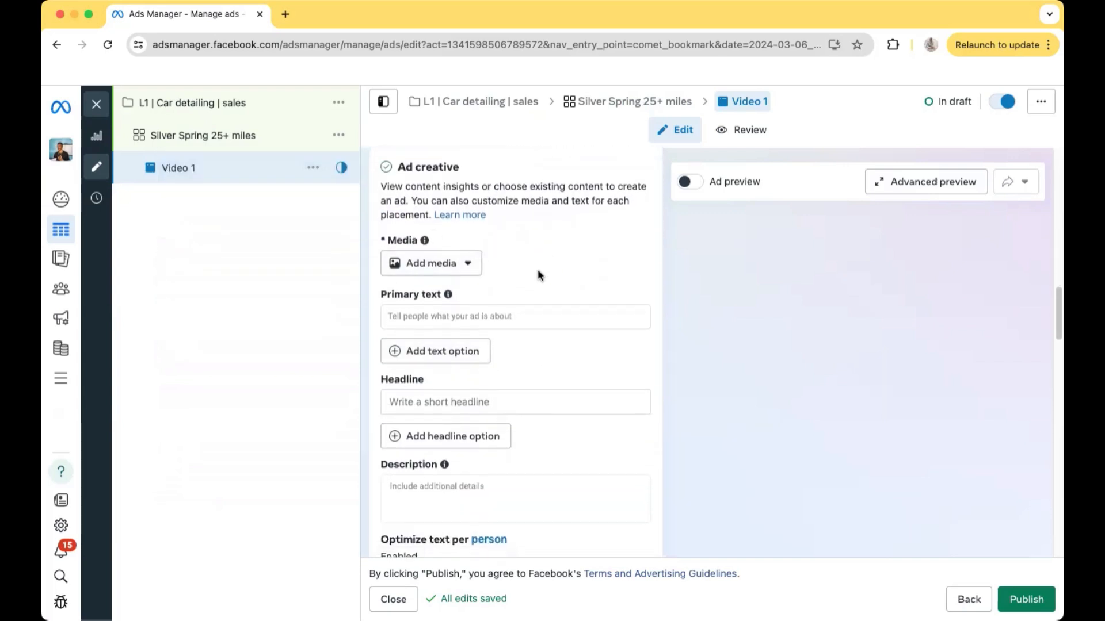
left_click(441, 269)
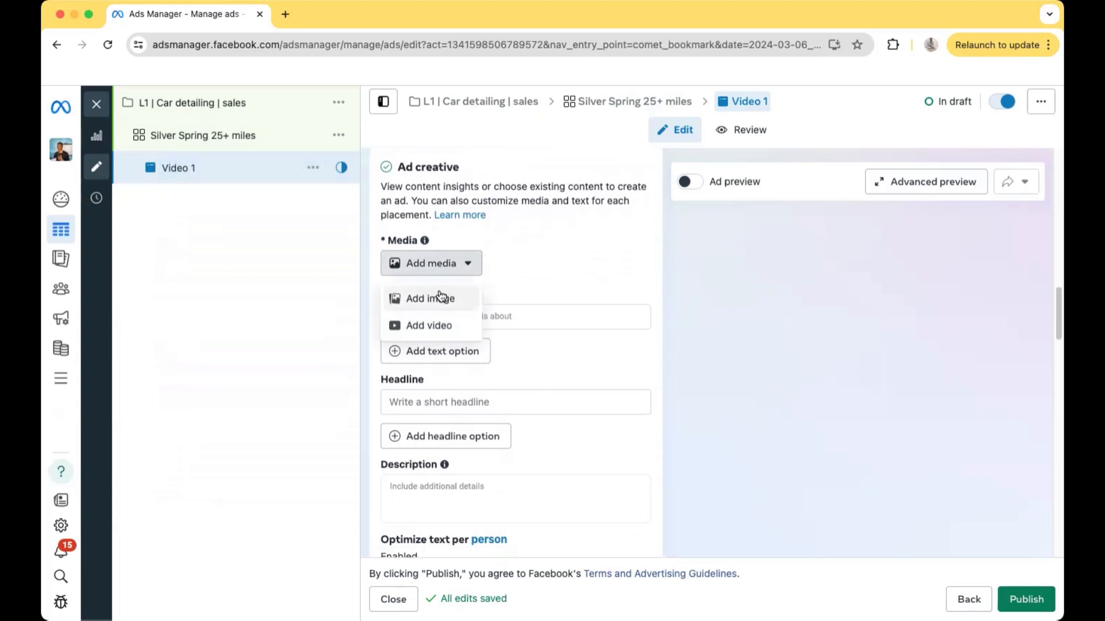
left_click(541, 272)
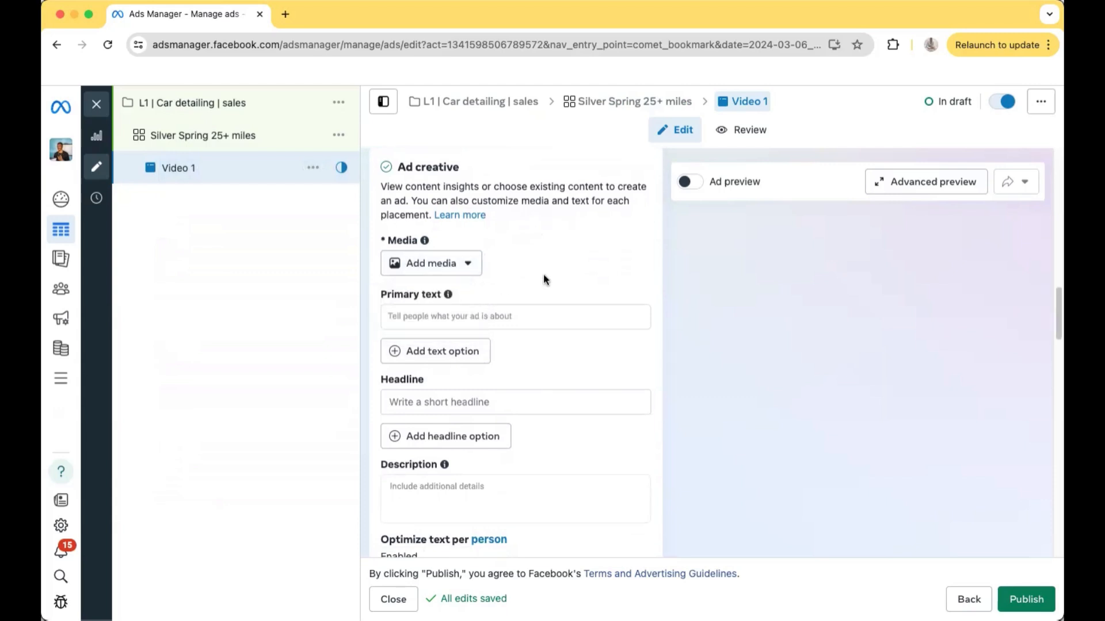
left_click(436, 317)
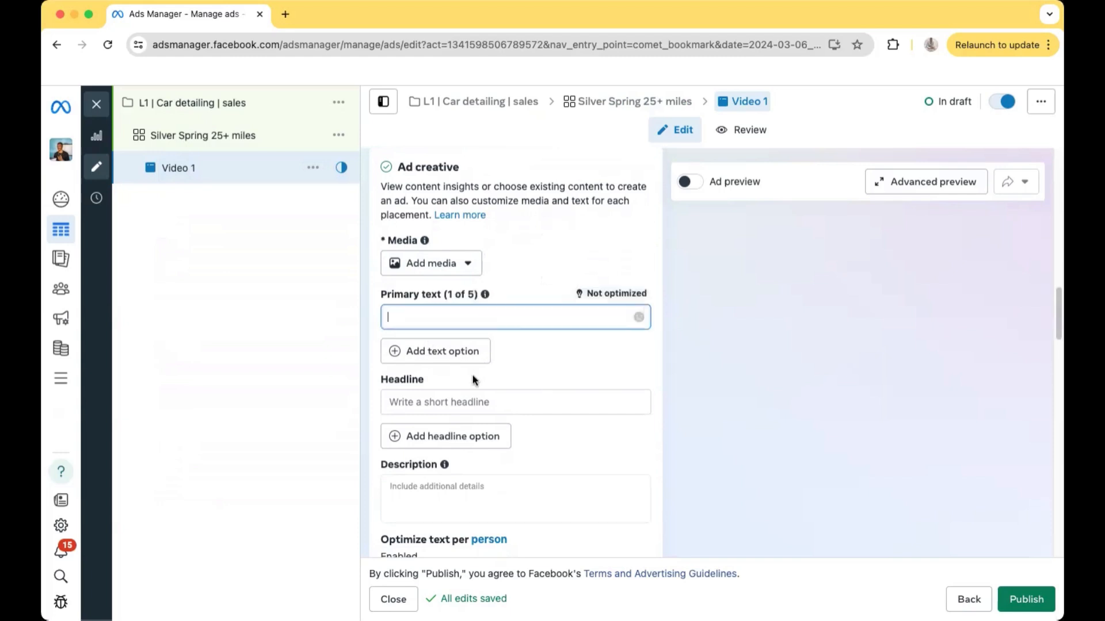
left_click(456, 397)
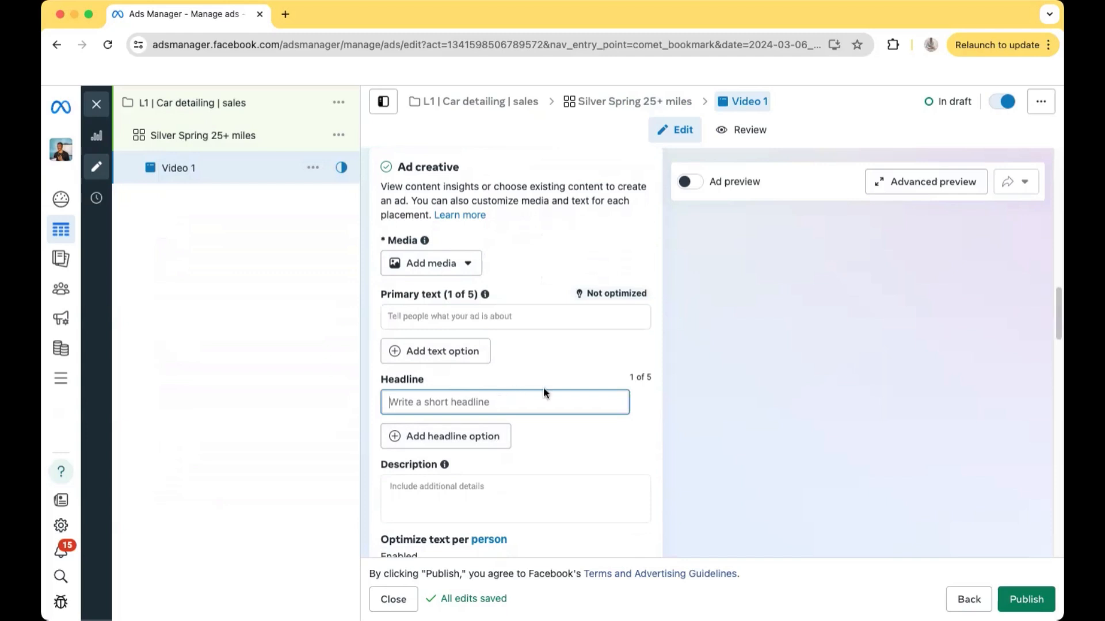
Check the ad's choices for adding an image or video, along with its primary text and headline inputs
left_click(528, 268)
scroll(541, 269, "up", 1)
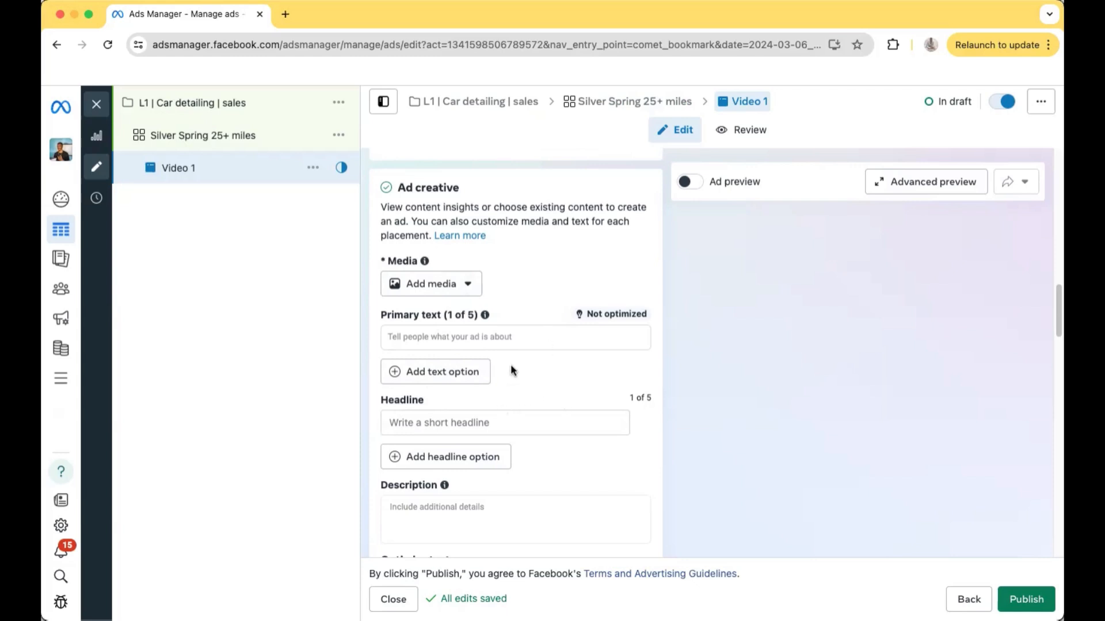
left_click(443, 281)
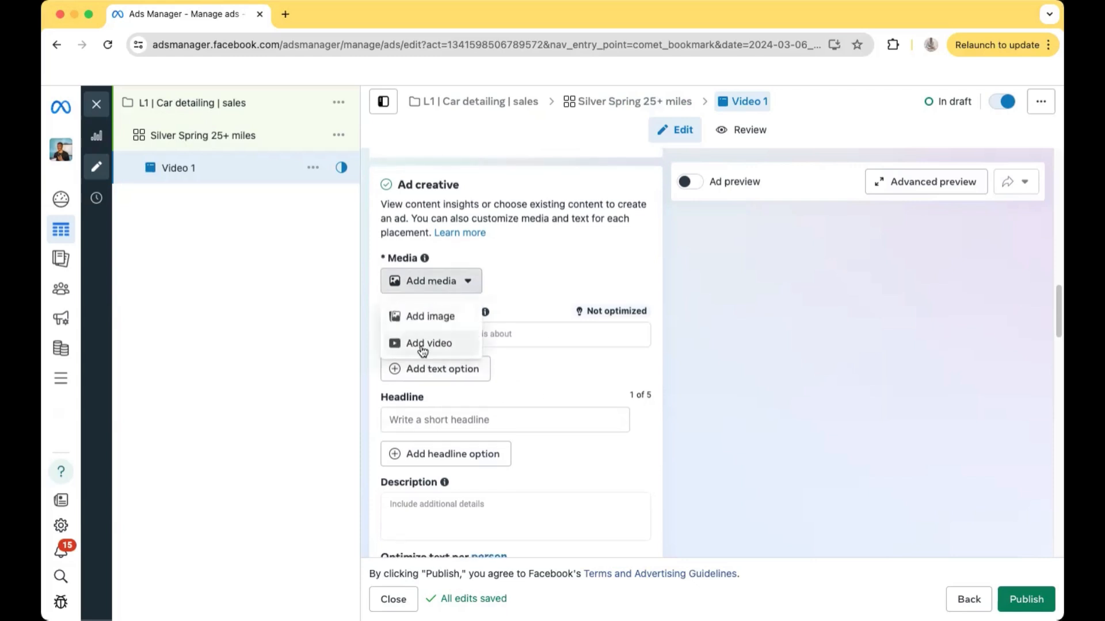
left_click(513, 293)
left_click(481, 334)
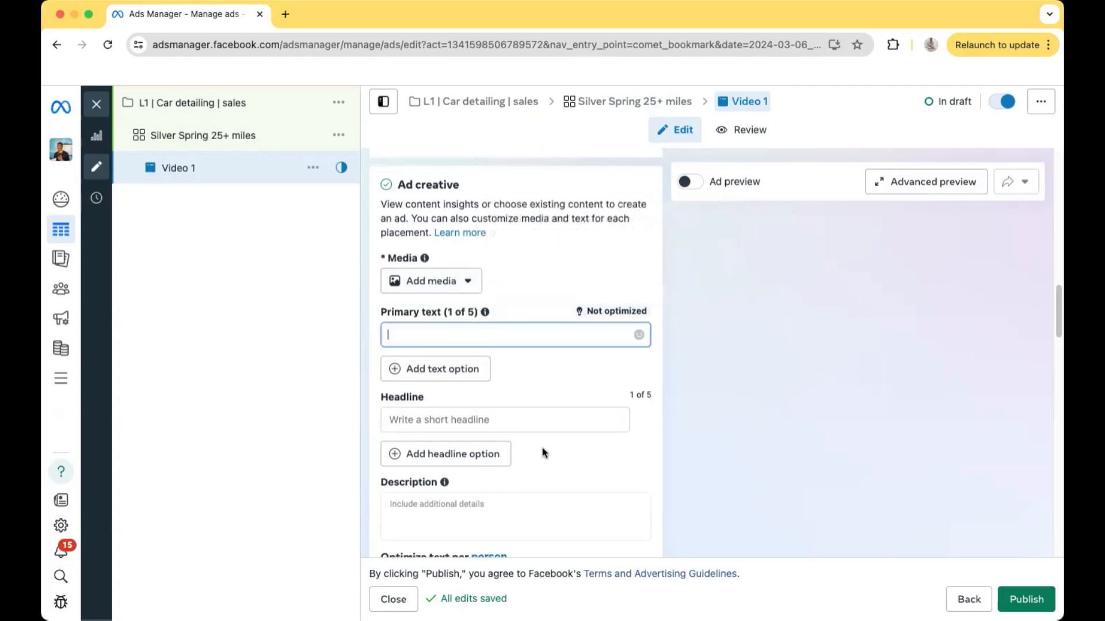
left_click(488, 424)
Examine the ad's description, call to action, info labels, promo code, and website destination settings
scroll(518, 425, "down", 1)
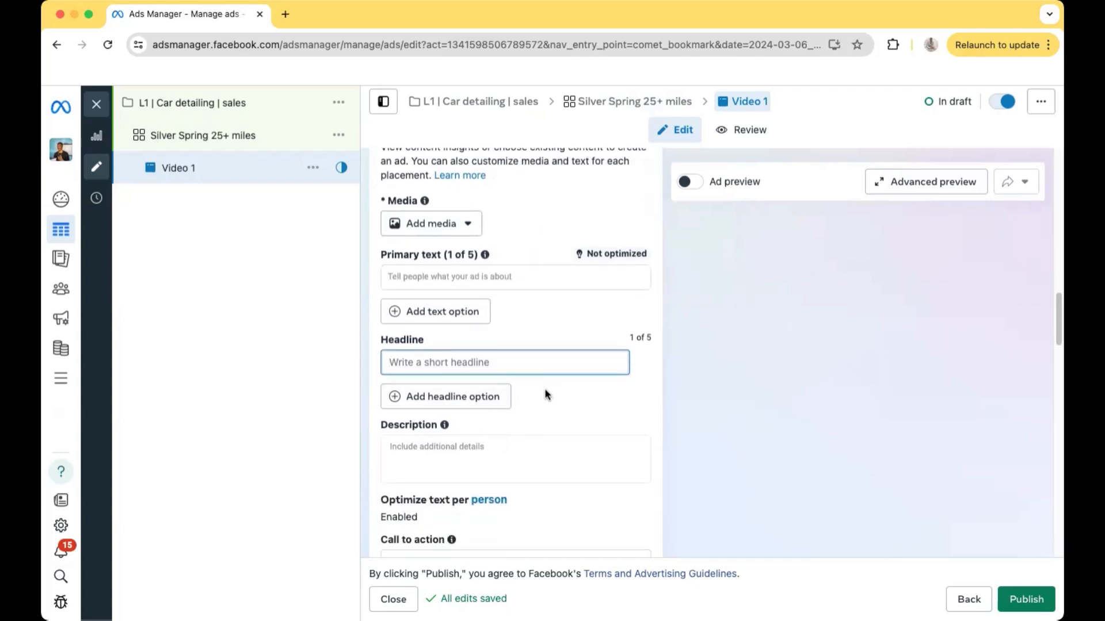
scroll(579, 337, "down", 1)
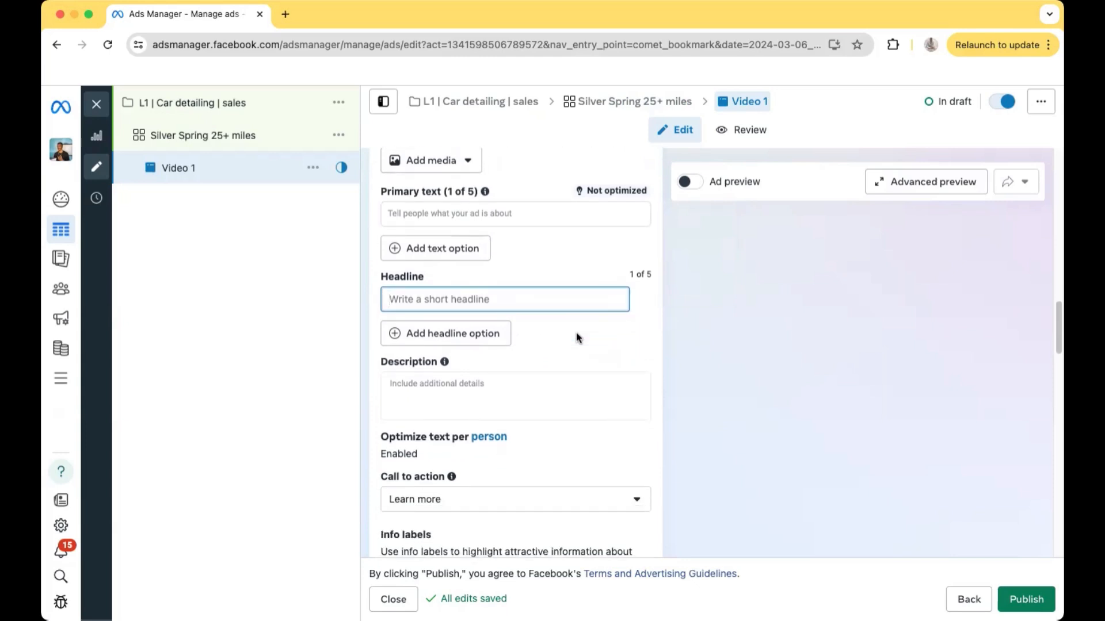
scroll(578, 338, "down", 1)
scroll(575, 333, "down", 2)
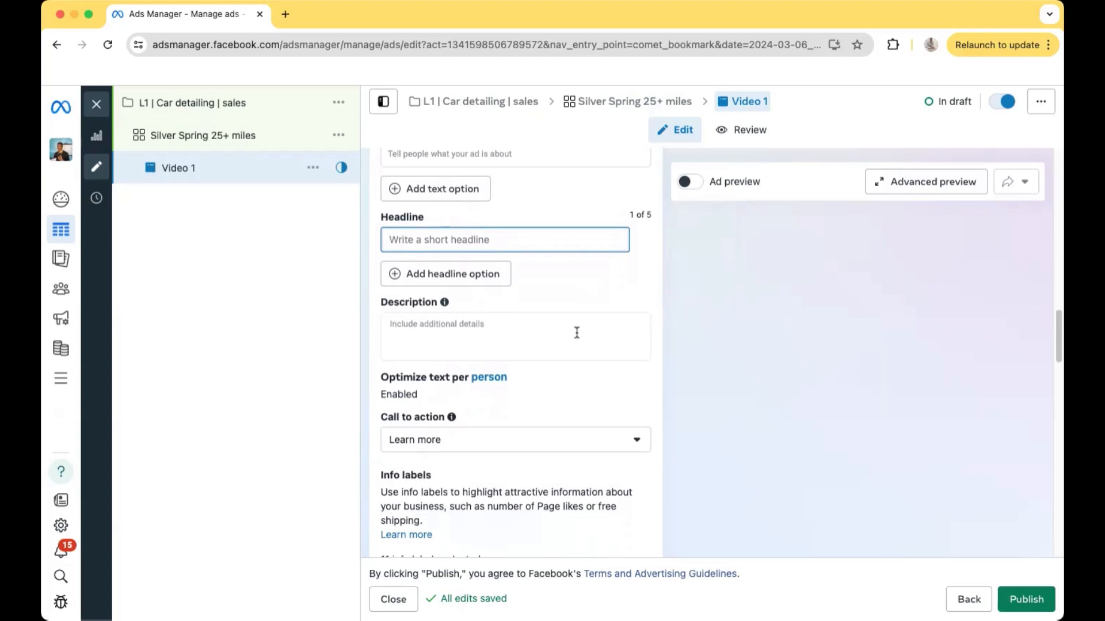
scroll(577, 333, "down", 2)
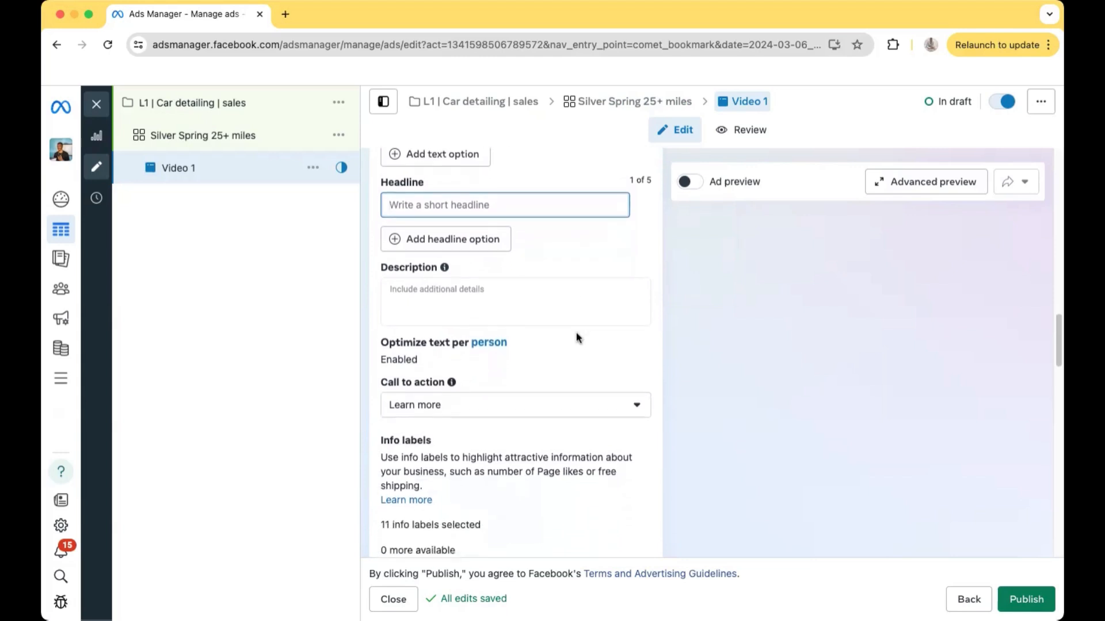
scroll(577, 338, "down", 14)
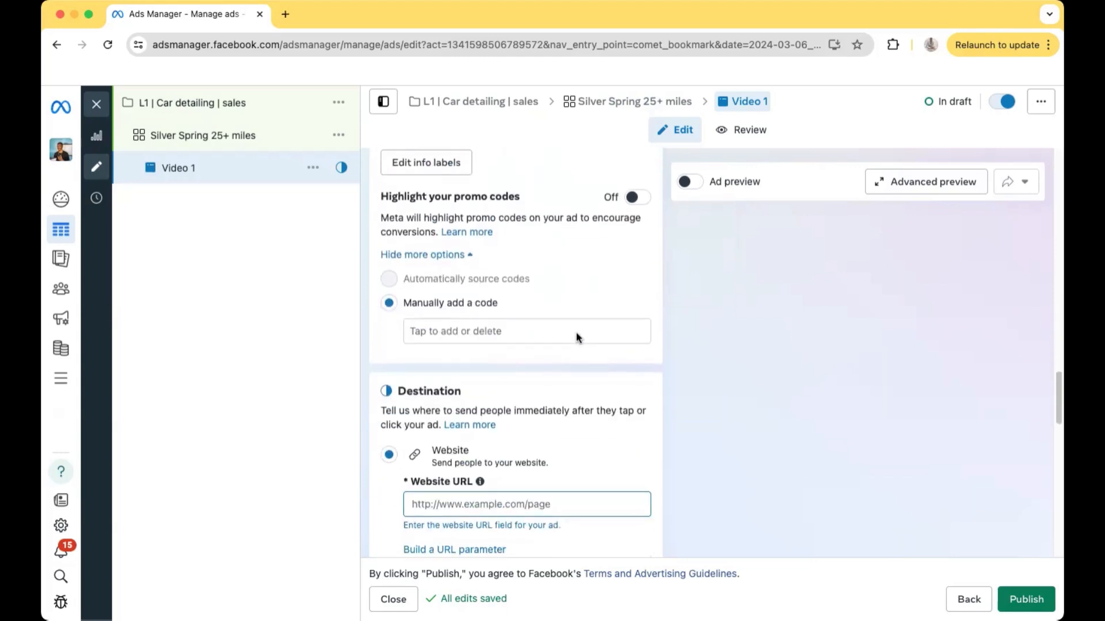
scroll(577, 337, "down", 2)
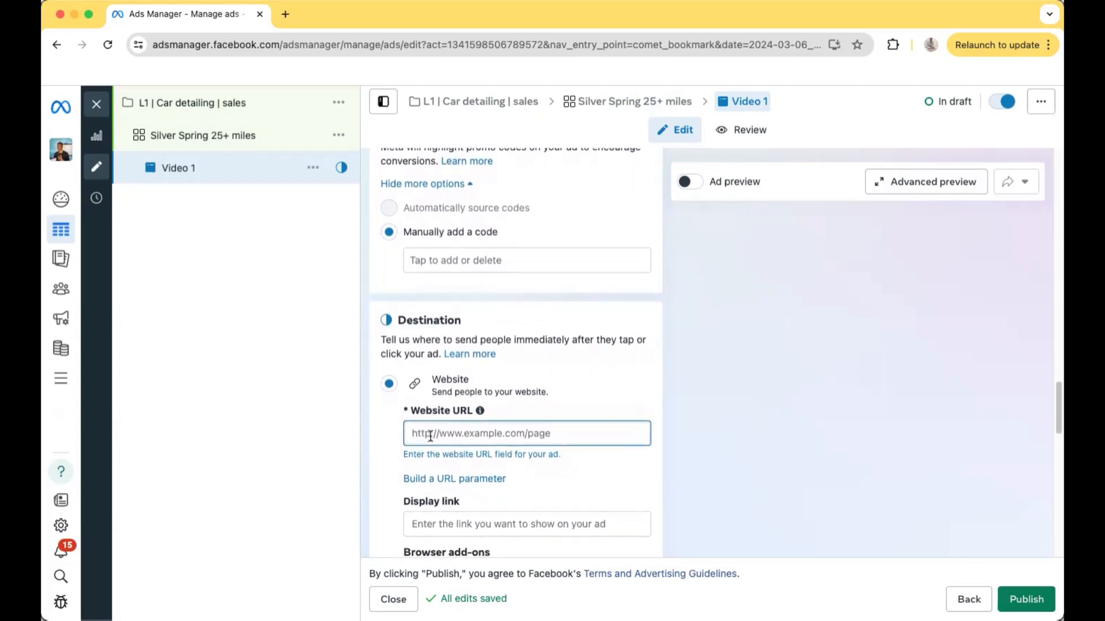
scroll(429, 436, "down", 5)
Make a quick duplicate of the "Silver Spring 25+ miles" ad set within the campaign
scroll(426, 439, "up", 14)
scroll(423, 442, "up", 20)
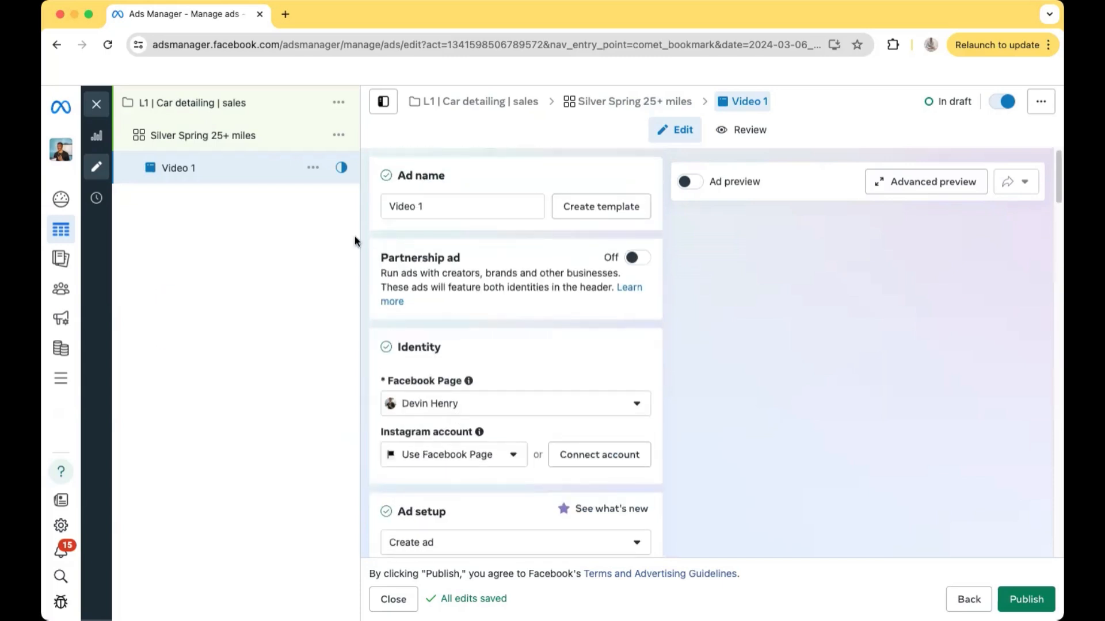
left_click(345, 136)
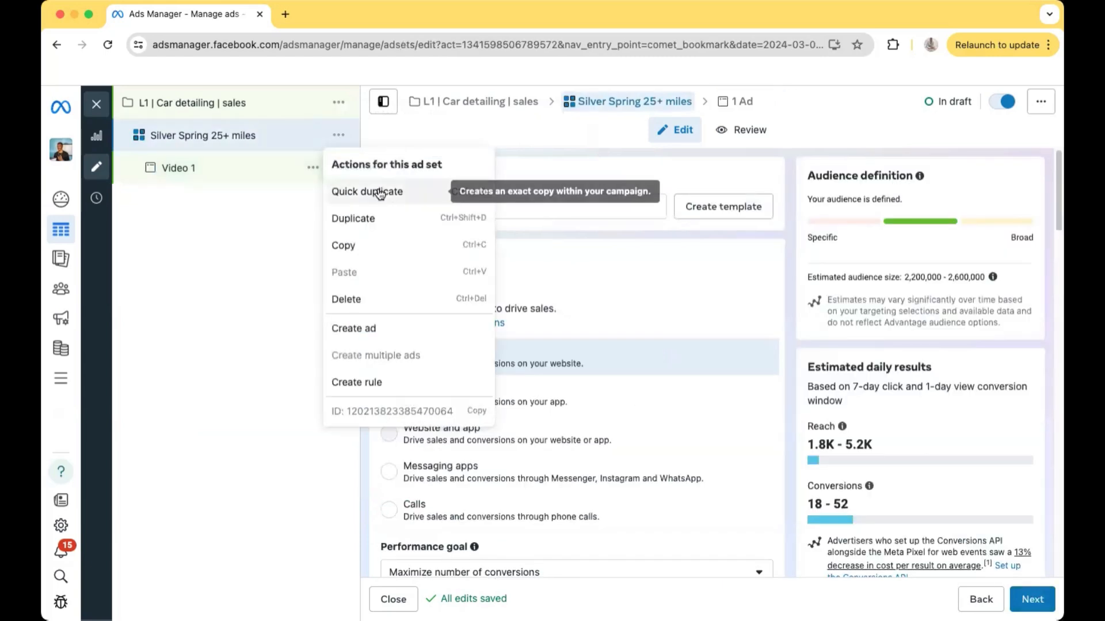
left_click(379, 191)
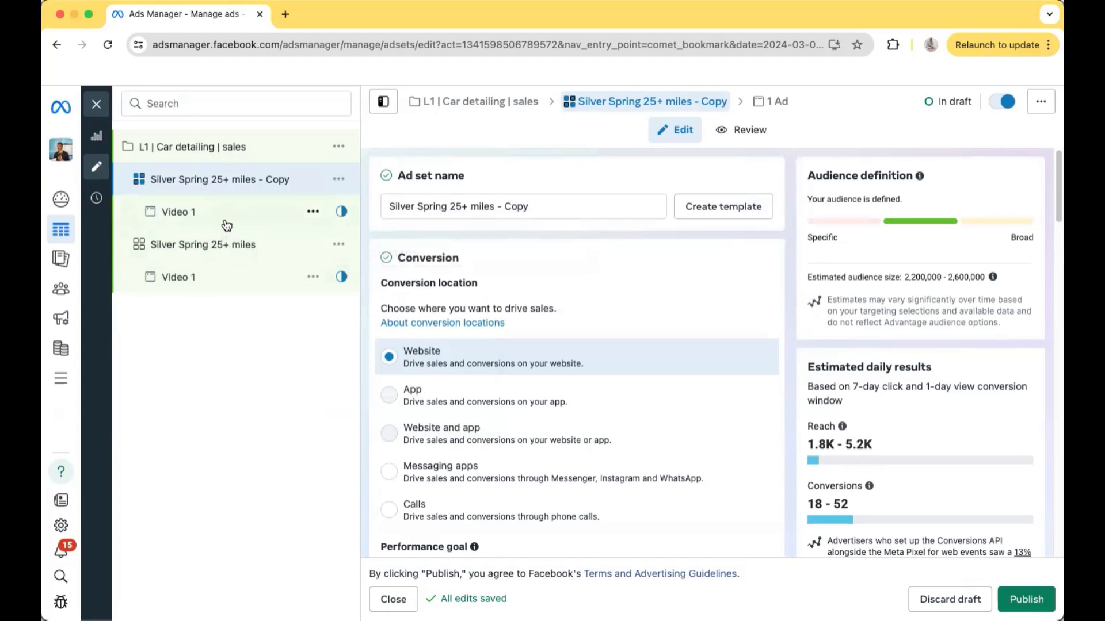
Remove the "- Copy" suffix from the duplicated ad set's name
left_click(544, 209)
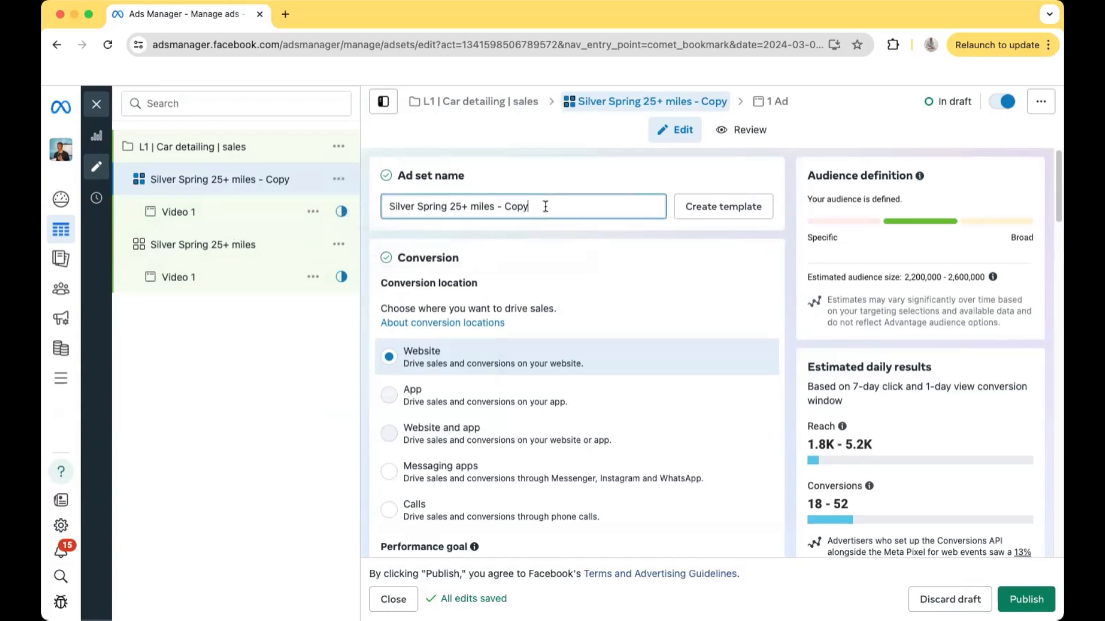
key("BackSpace")
key("BackSpace")
key("BackSpace")
key("BackSpace")
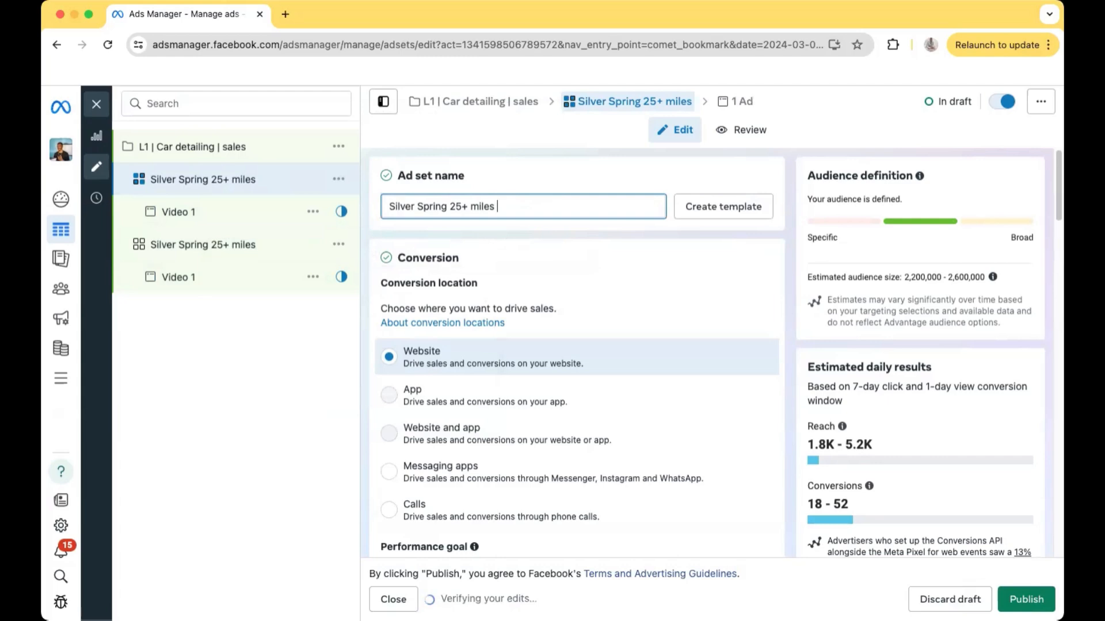
Switch the duplicated ad set from Advantage+ audience to the original audience options
scroll(627, 221, "down", 5)
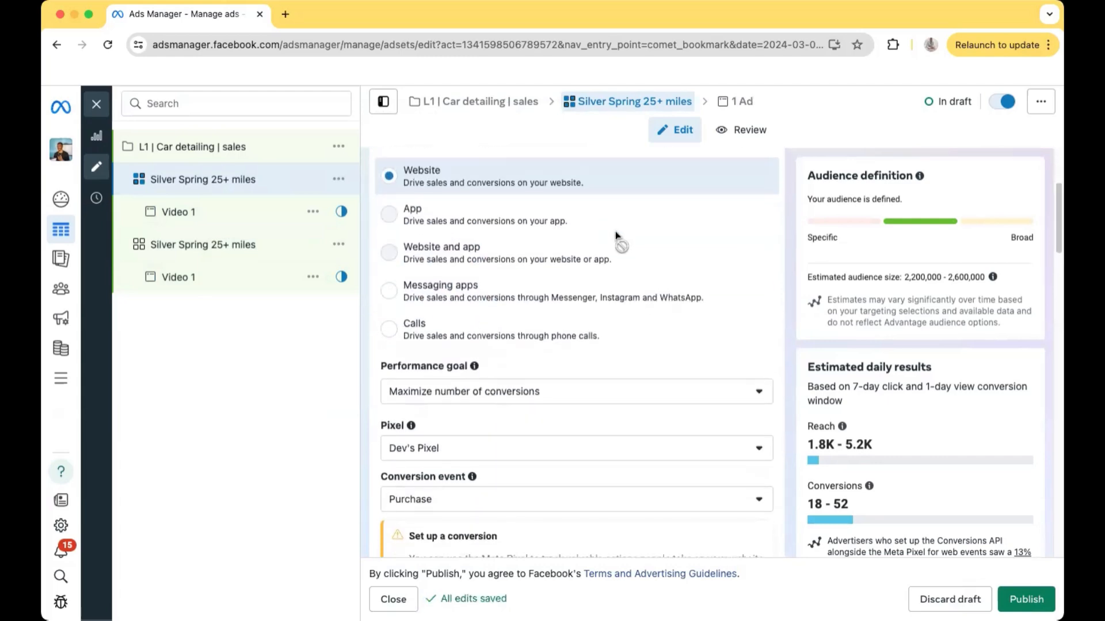
scroll(614, 236, "down", 10)
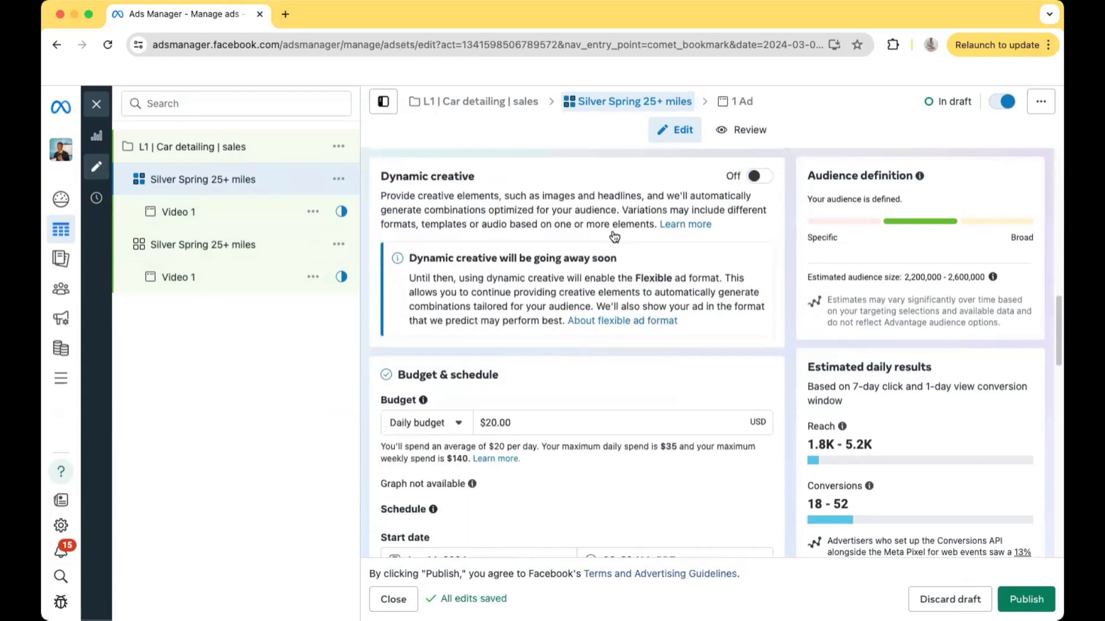
scroll(614, 236, "down", 15)
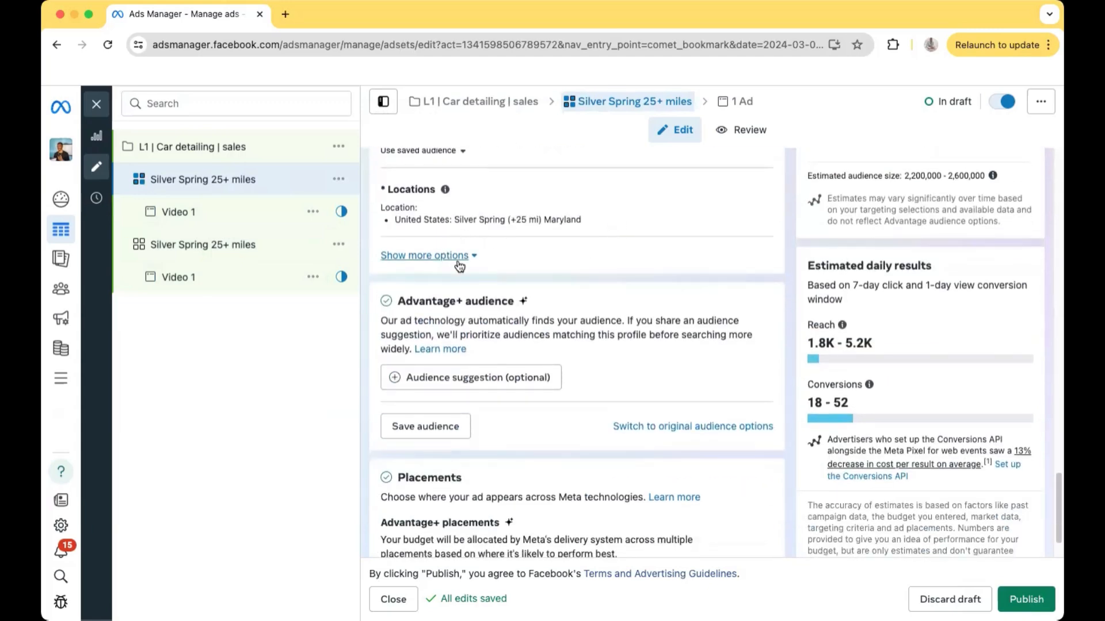
scroll(537, 318, "down", 1)
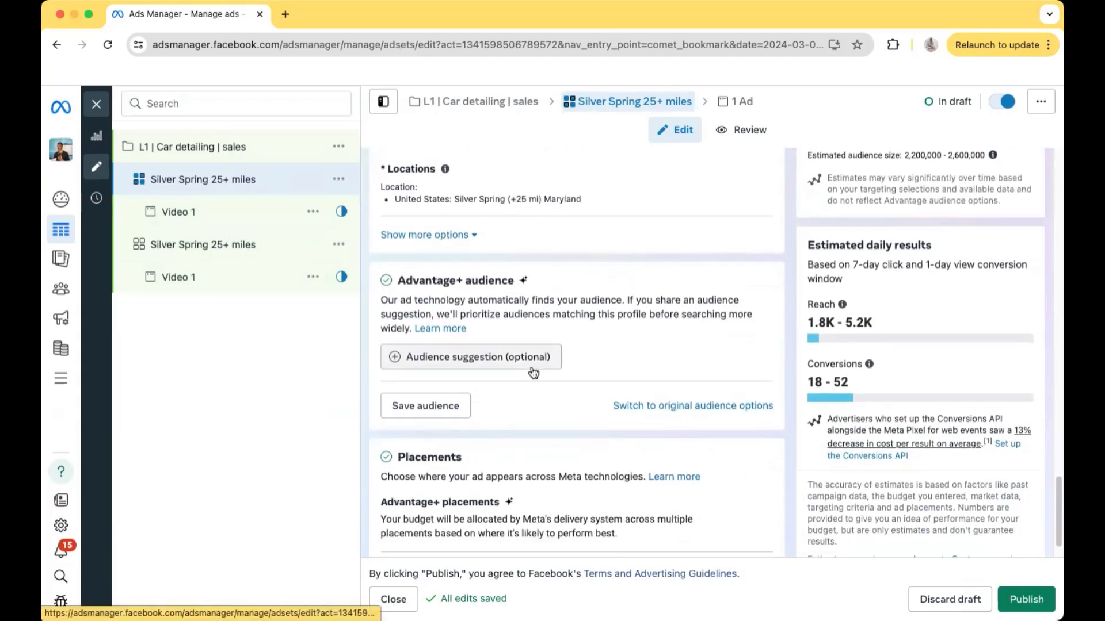
left_click(683, 406)
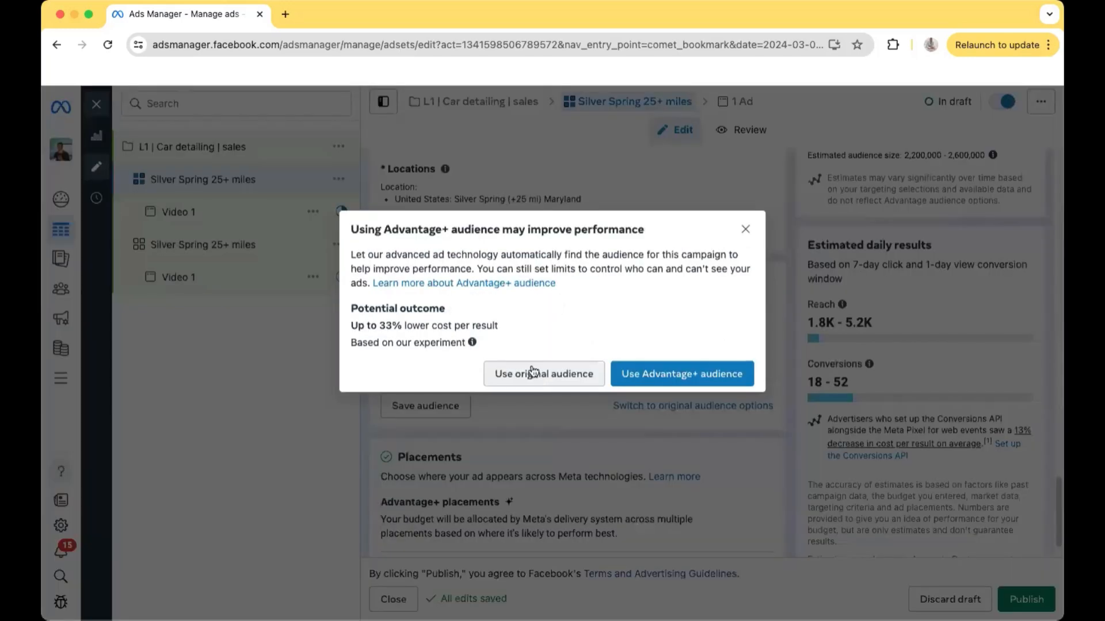
left_click(533, 372)
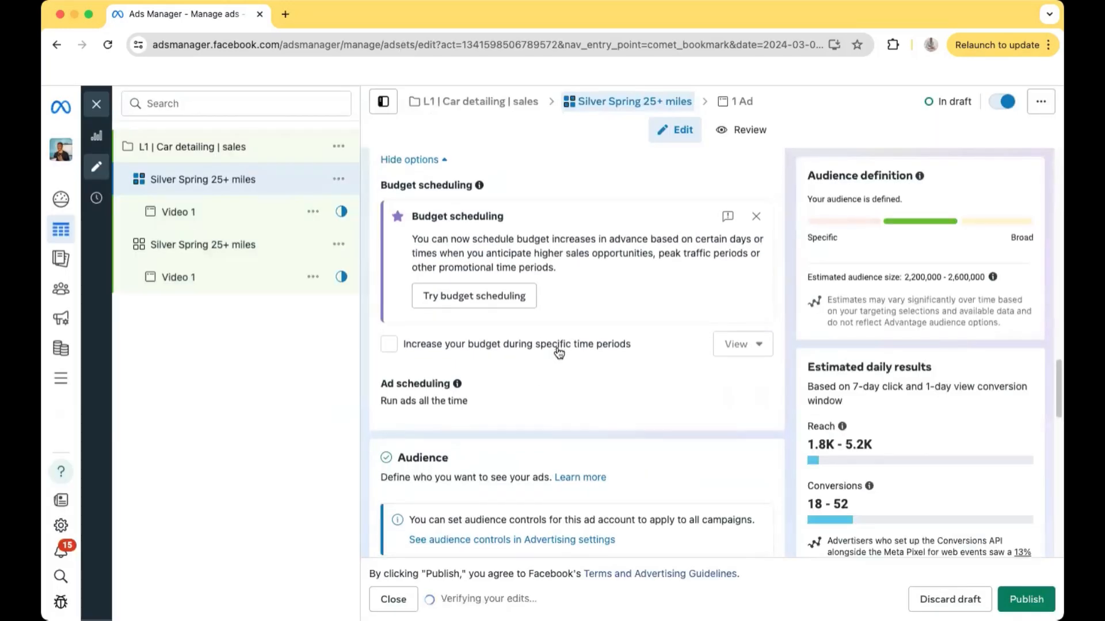
Add the interest "Auto detailing (vehicles)" to the duplicated ad set's detailed targeting
scroll(555, 349, "down", 5)
scroll(556, 346, "down", 10)
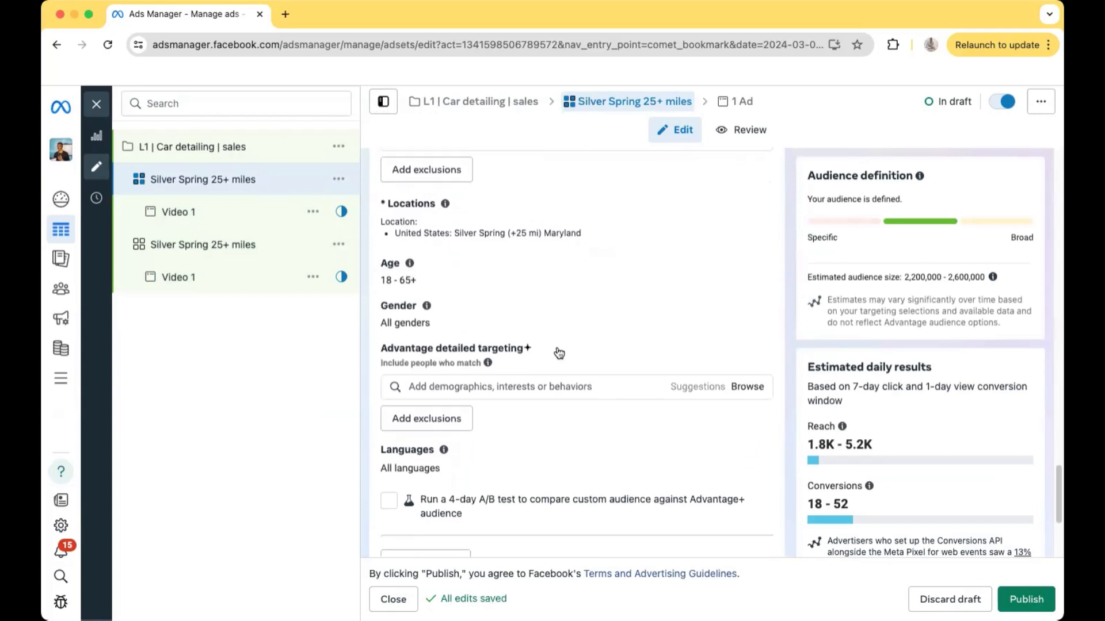
mouse_move(488, 361)
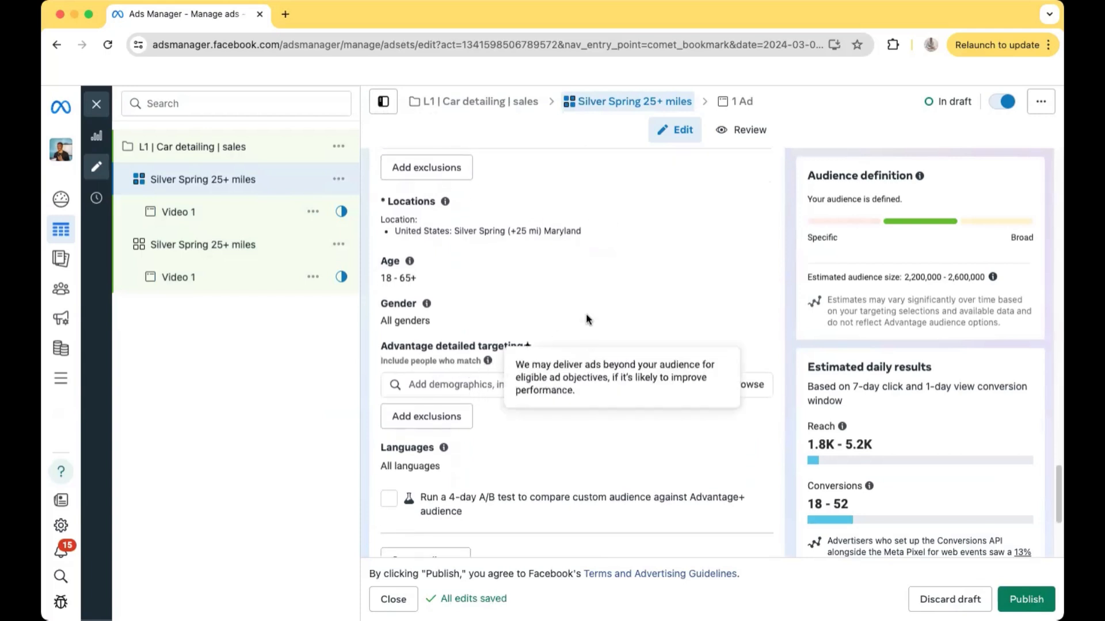
left_click(471, 387)
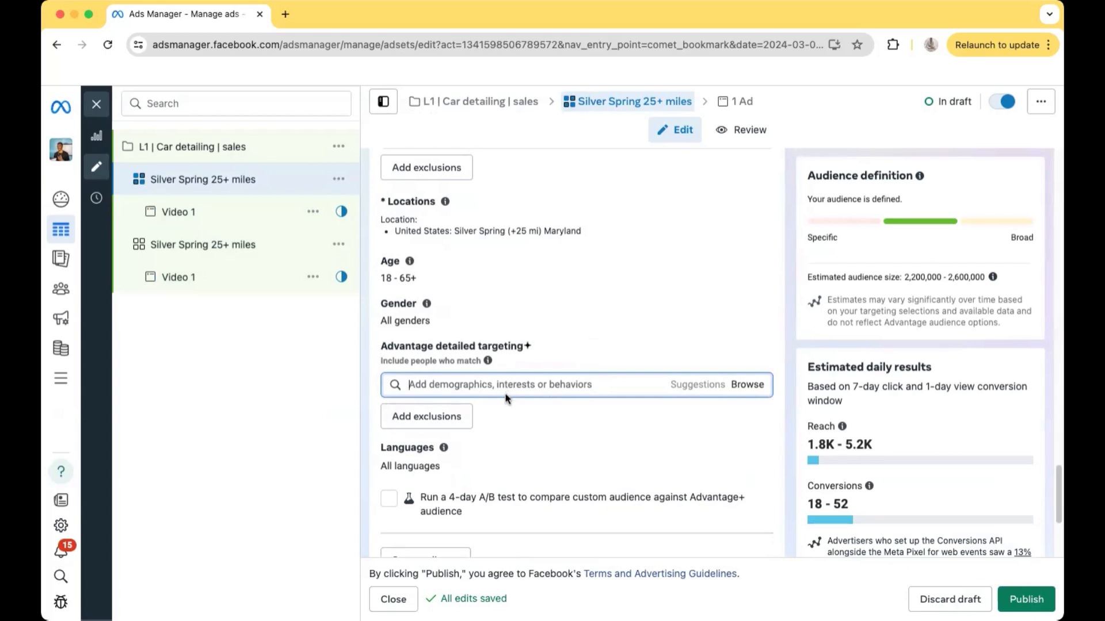
type("au")
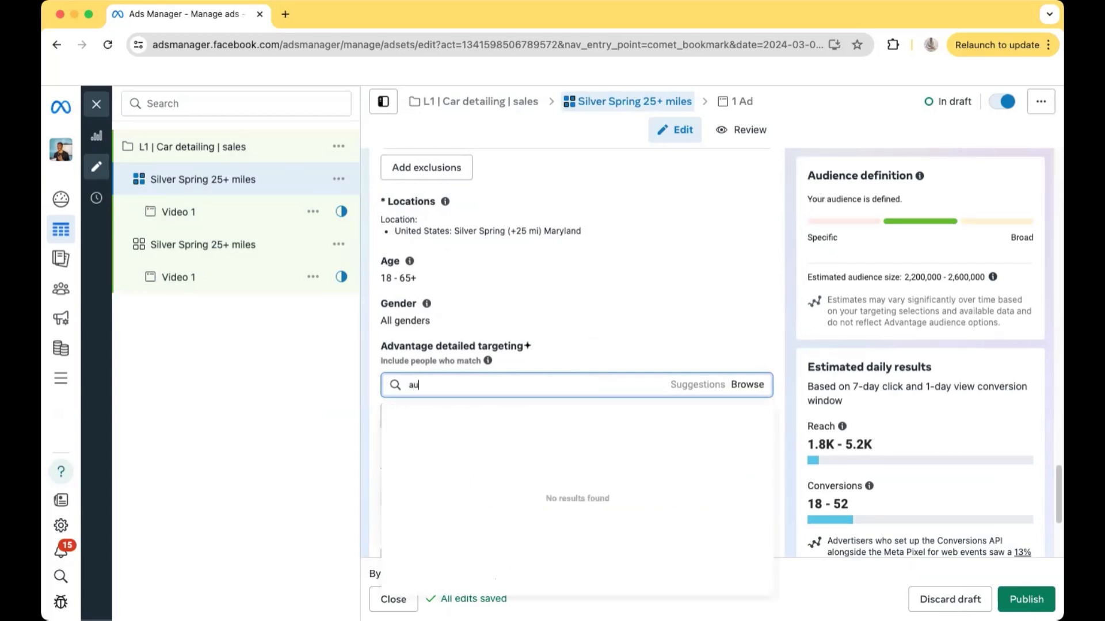
type("to deta")
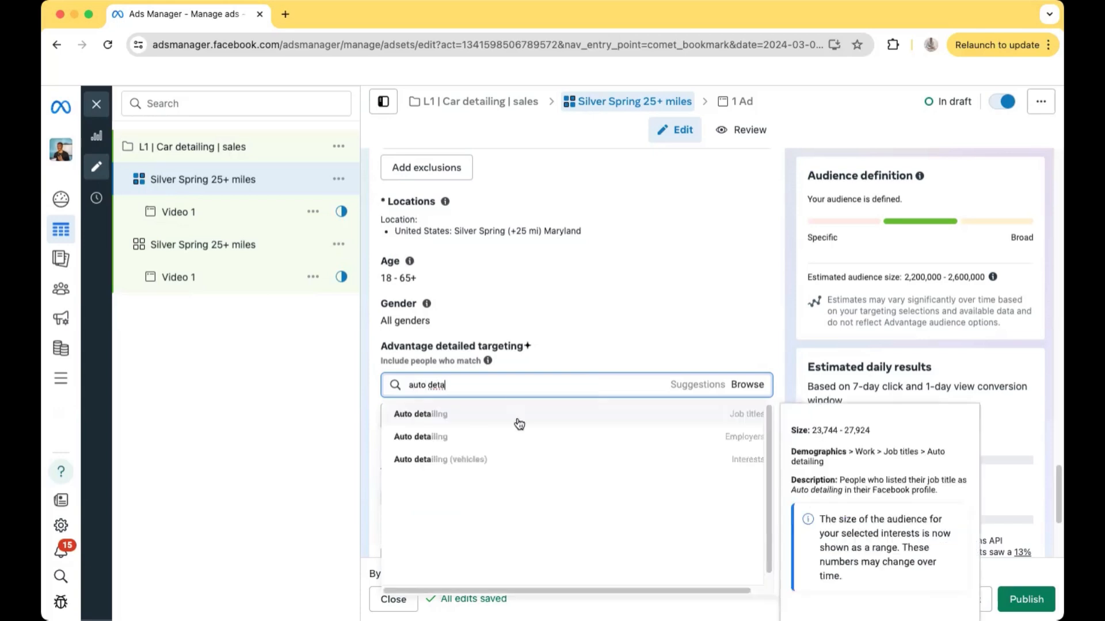
left_click(513, 458)
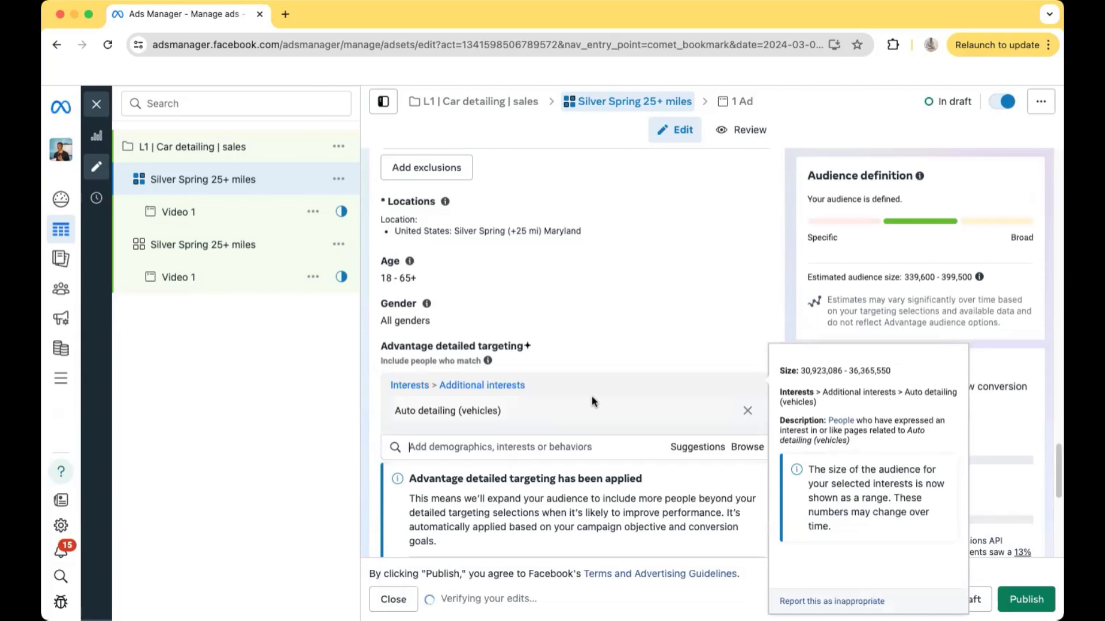
Rename the duplicated ad set as "Silver Spring 25+ miles - auto detailing"
scroll(637, 399, "up", 5)
scroll(643, 402, "up", 10)
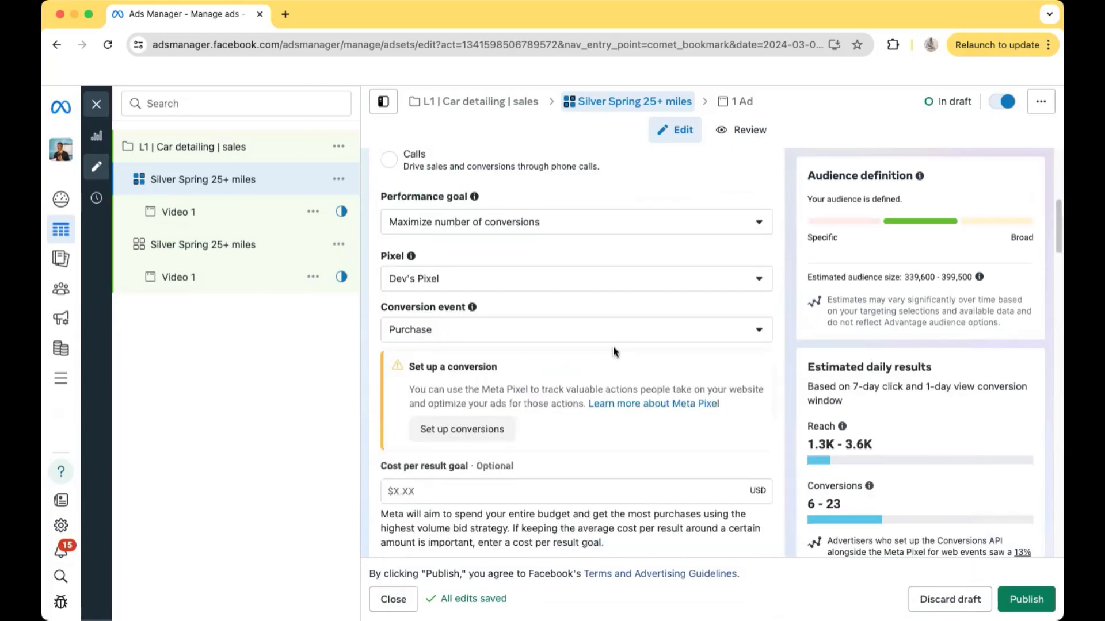
scroll(535, 331, "down", 15)
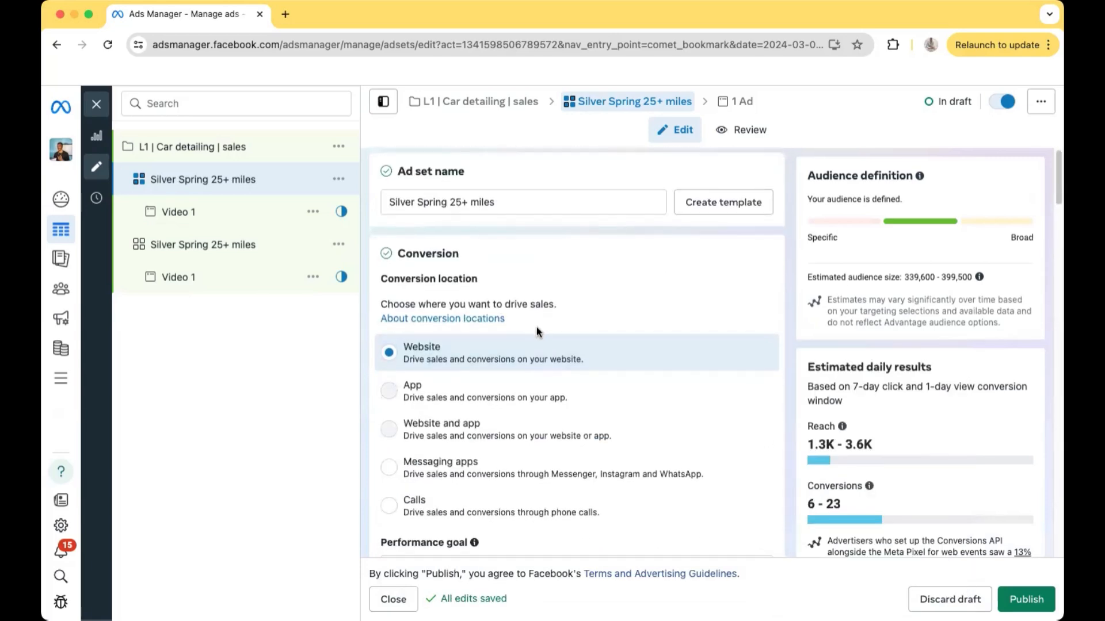
scroll(478, 415, "down", 3)
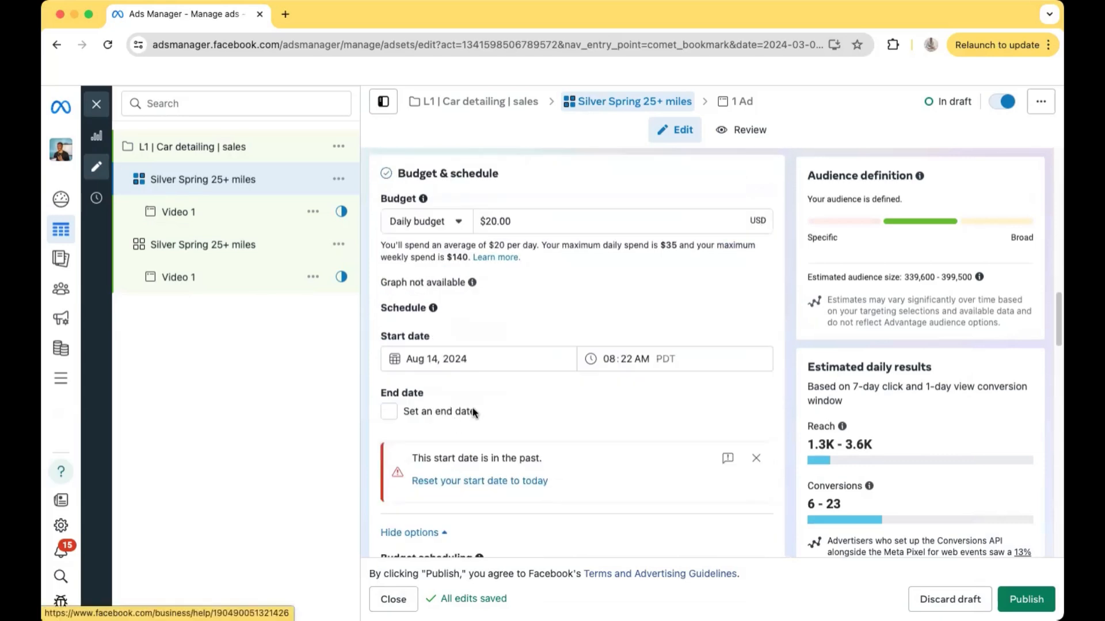
scroll(486, 386, "up", 20)
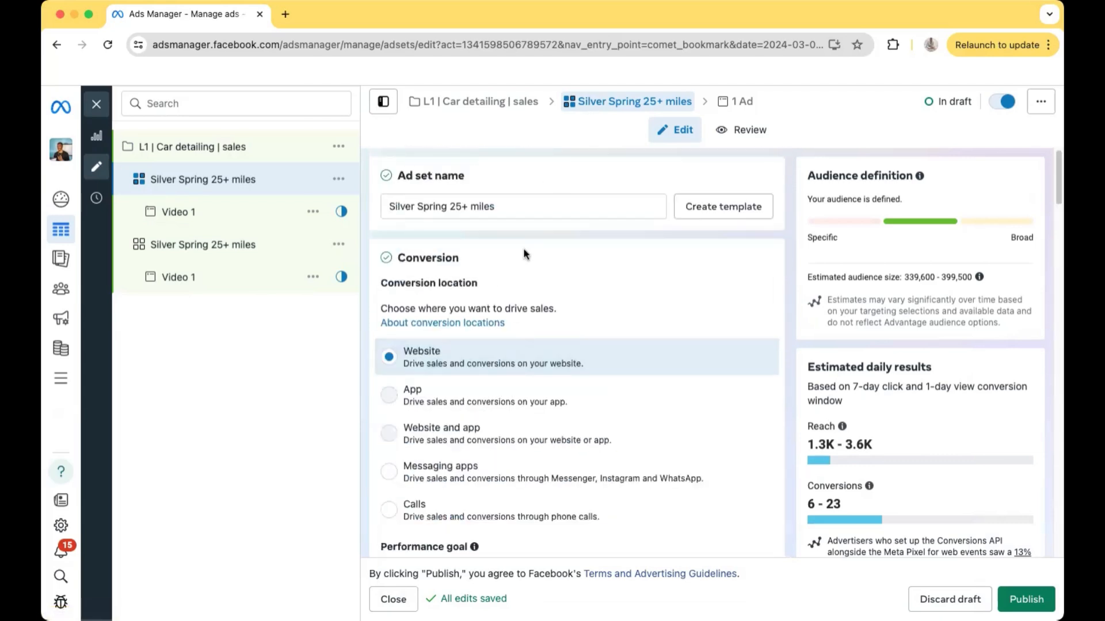
left_click(511, 212)
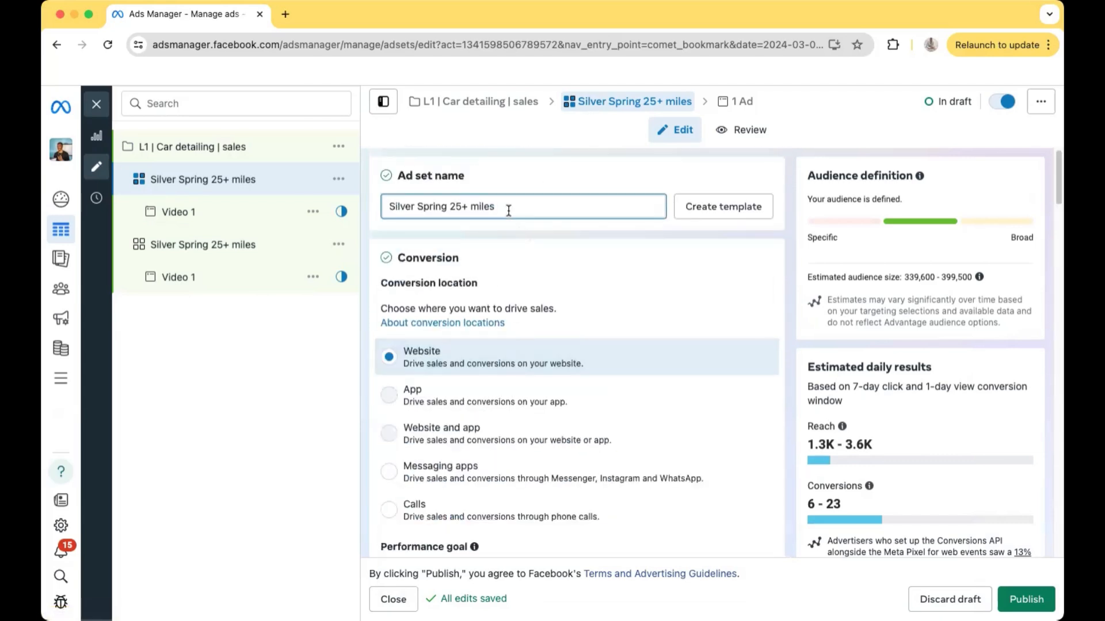
type("-")
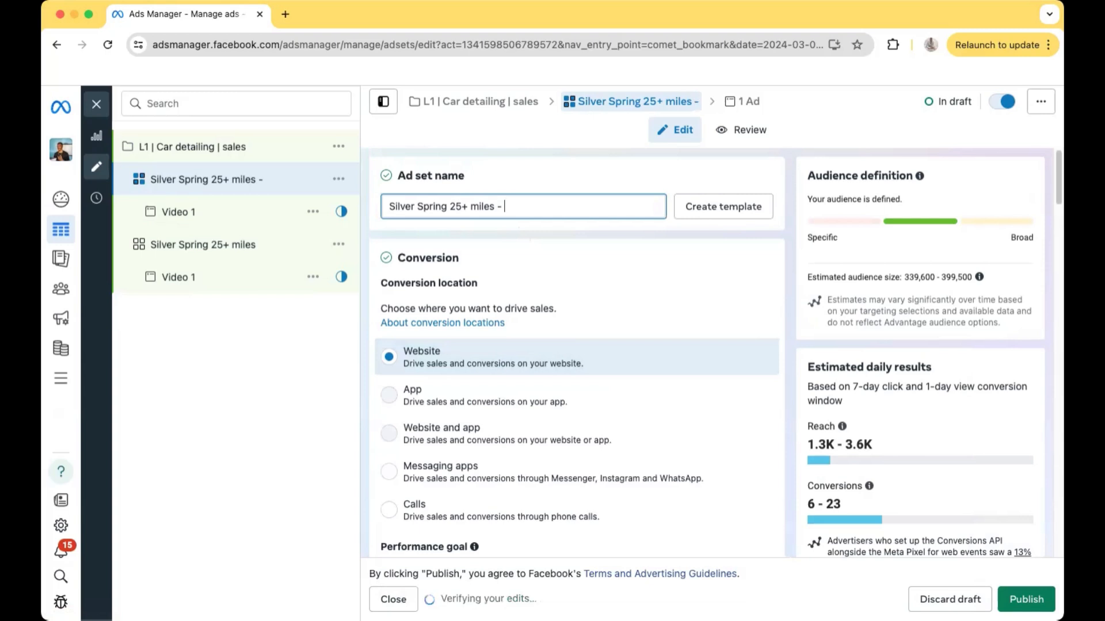
type("auto detailing")
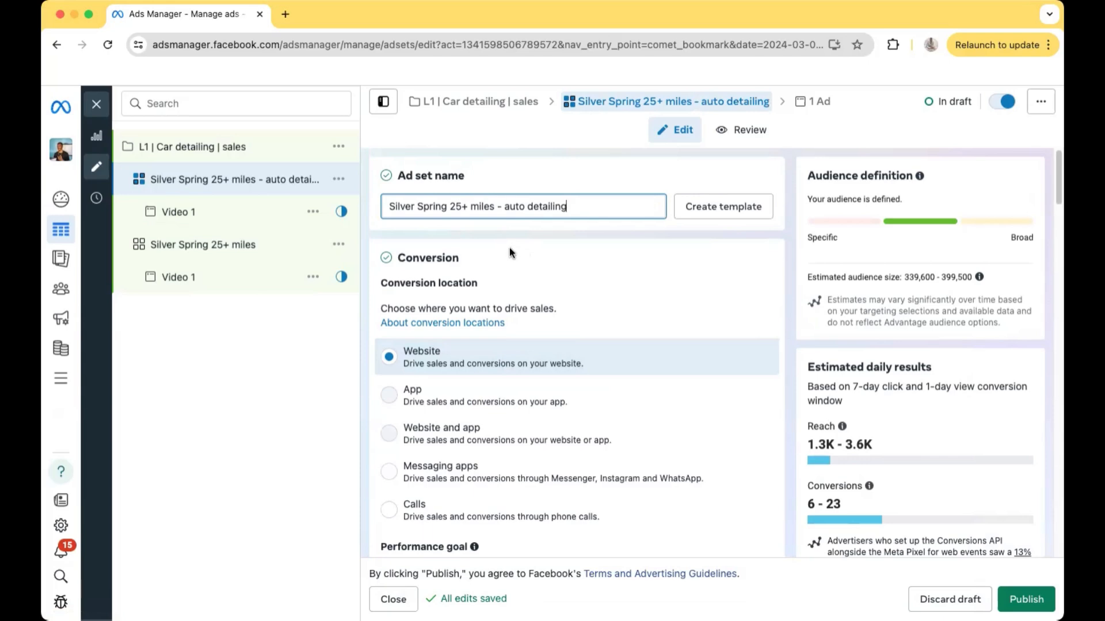
Duplicate the "Silver Spring 25+ miles - auto detailing" ad set within the same campaign
scroll(631, 318, "down", 10)
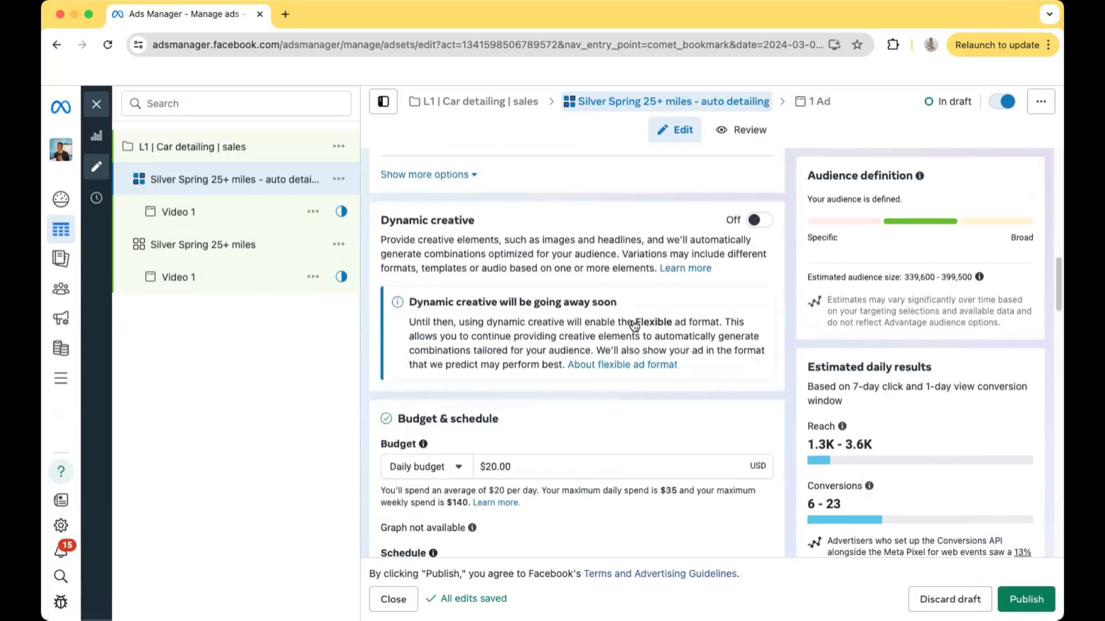
scroll(633, 324, "down", 15)
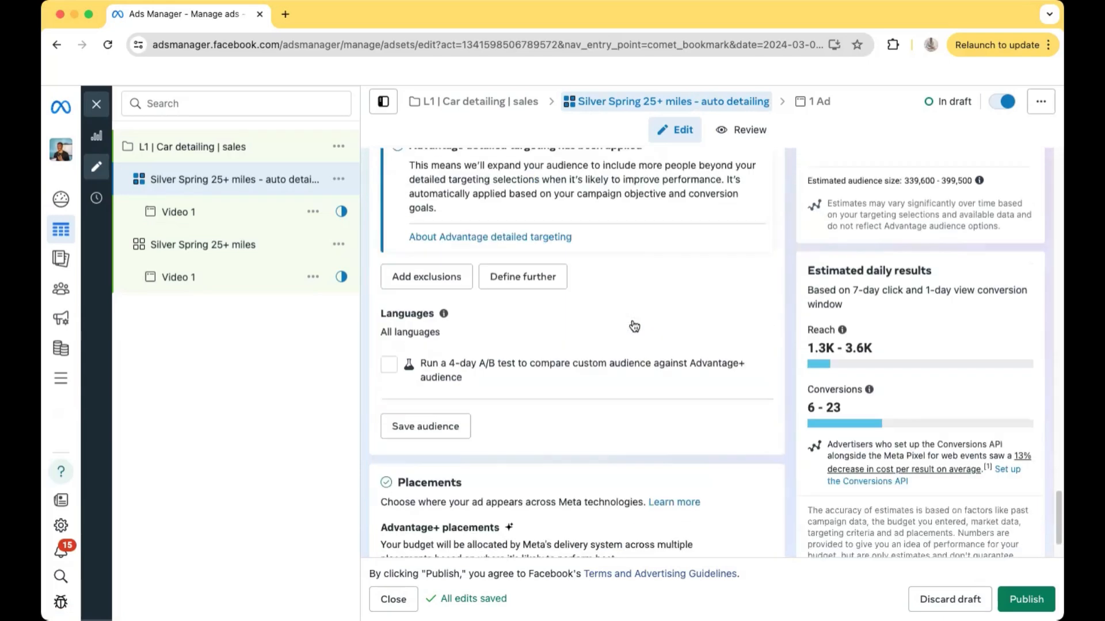
scroll(634, 323, "up", 10)
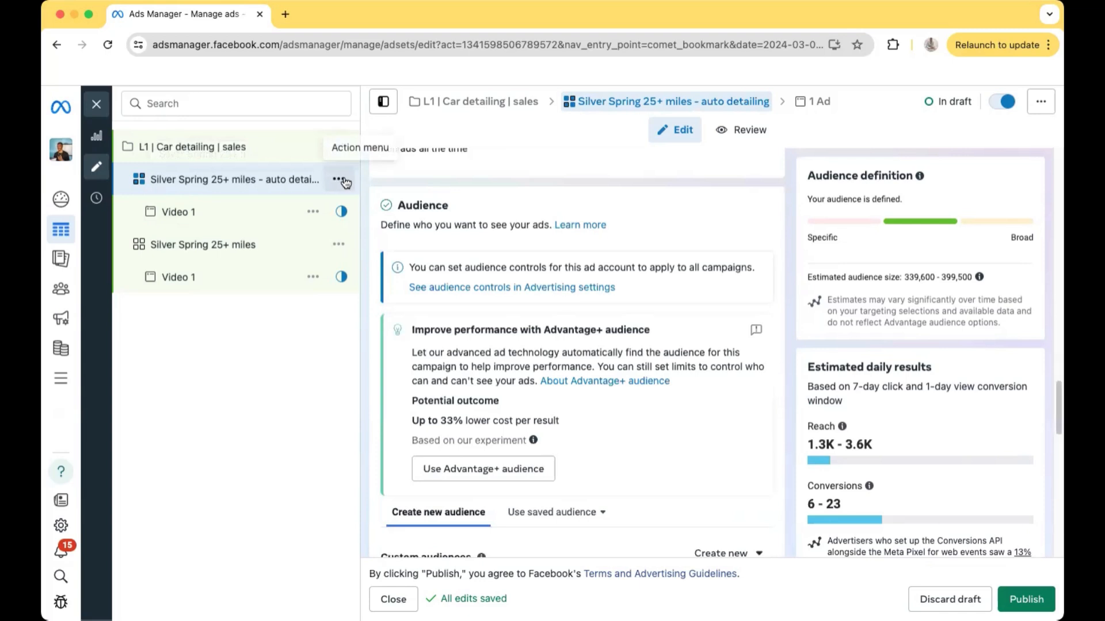
left_click(343, 180)
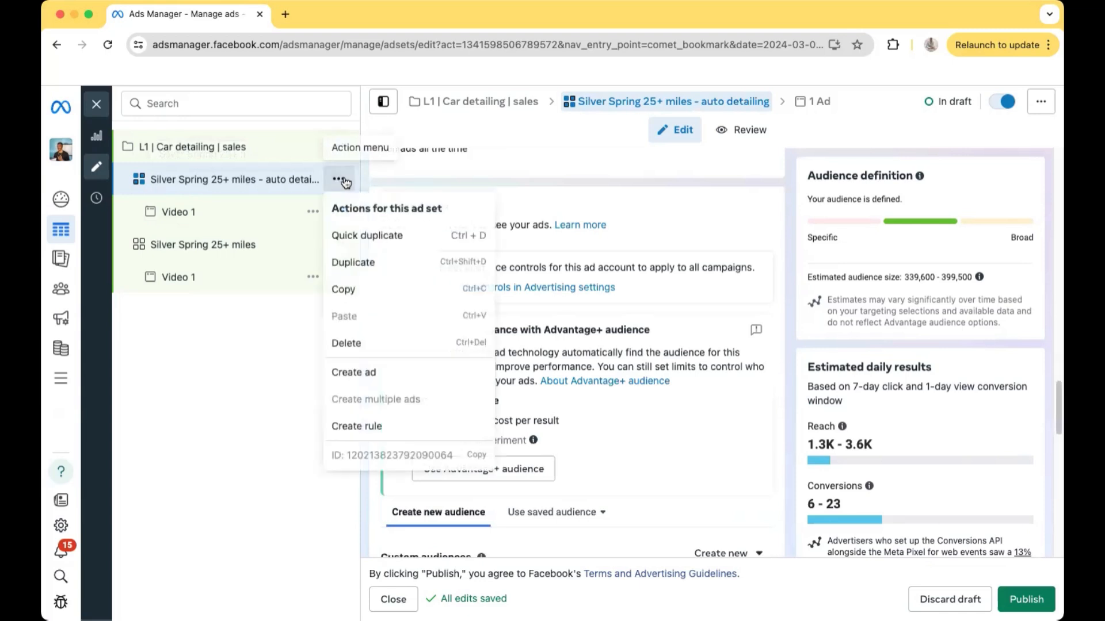
left_click(387, 236)
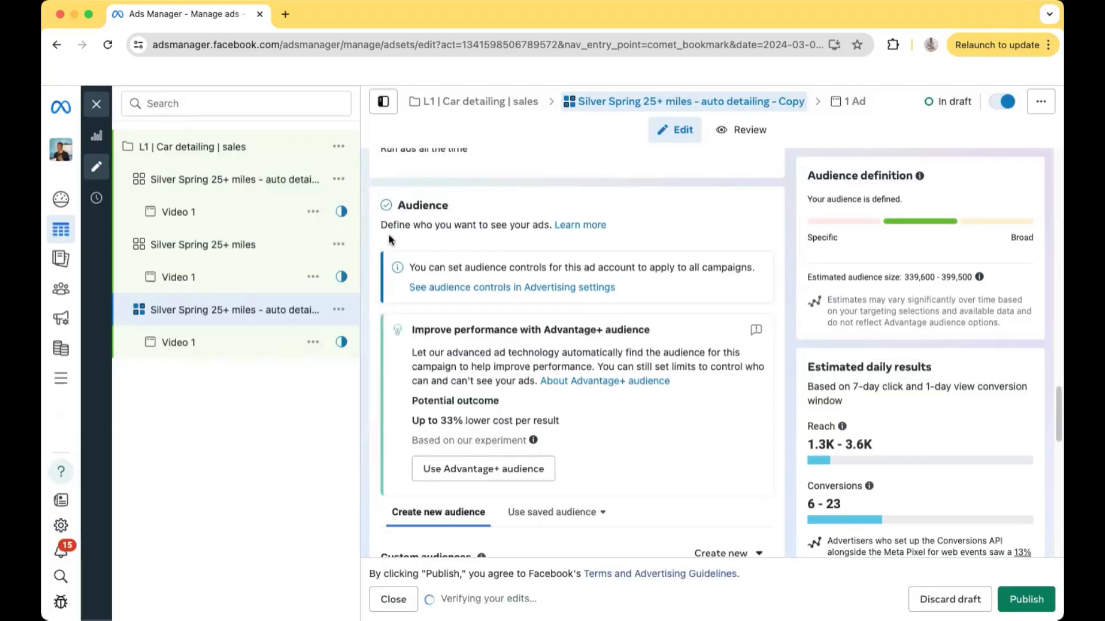
Shorten the new duplicate ad set's name to "Silver Spring 25+ miles -"
scroll(426, 270, "up", 10)
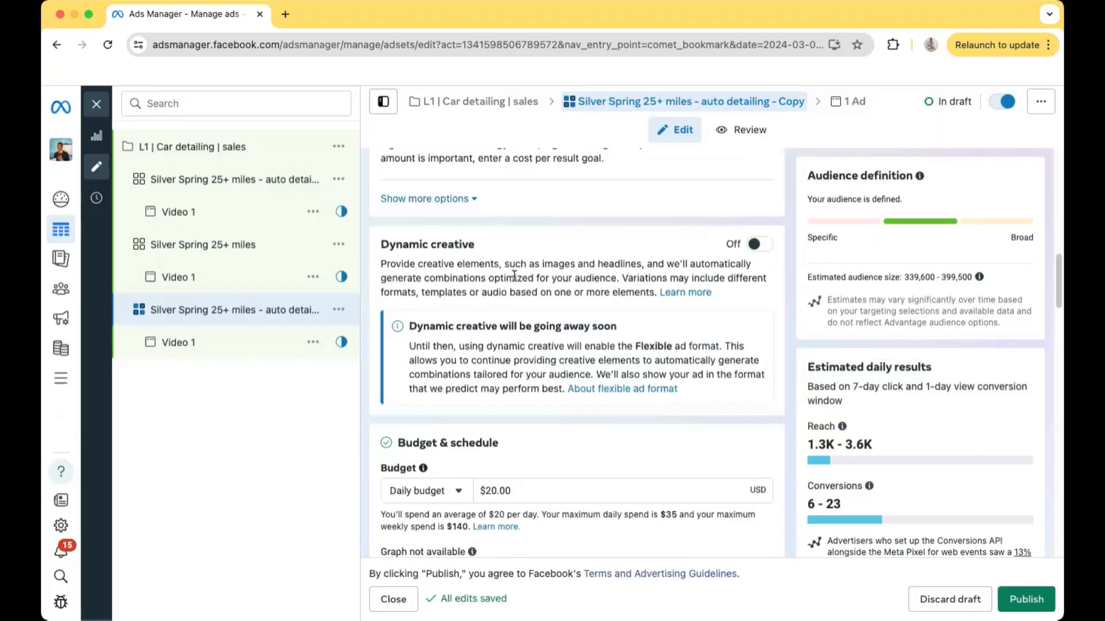
left_click(613, 205)
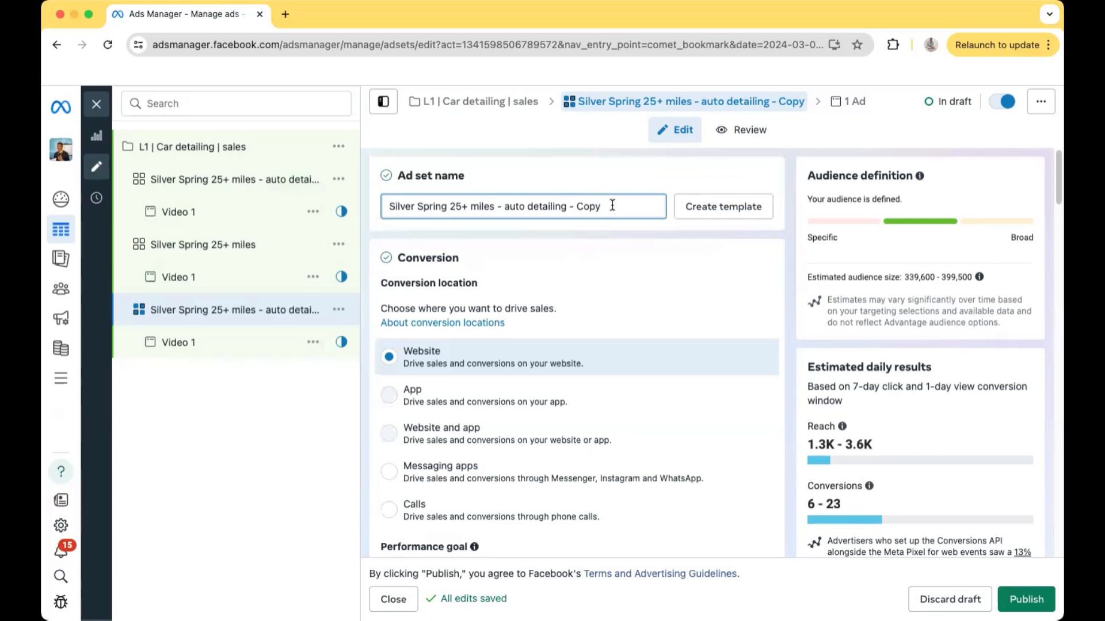
key("BackSpace")
key("BackSpace")
key("BackSpace")
key("BackSpace")
key("BackSpace")
key("BackSpace")
key("BackSpace")
key("BackSpace")
key("BackSpace")
key("BackSpace")
key("BackSpace")
key("BackSpace")
key("BackSpace")
key("BackSpace")
key("BackSpace")
key("BackSpace")
key("BackSpace")
key("BackSpace")
key("BackSpace")
key("BackSpace")
key("BackSpace")
Remove the "Auto detailing (vehicles)" interest from the new duplicate ad set's detailed targeting
scroll(592, 320, "down", 15)
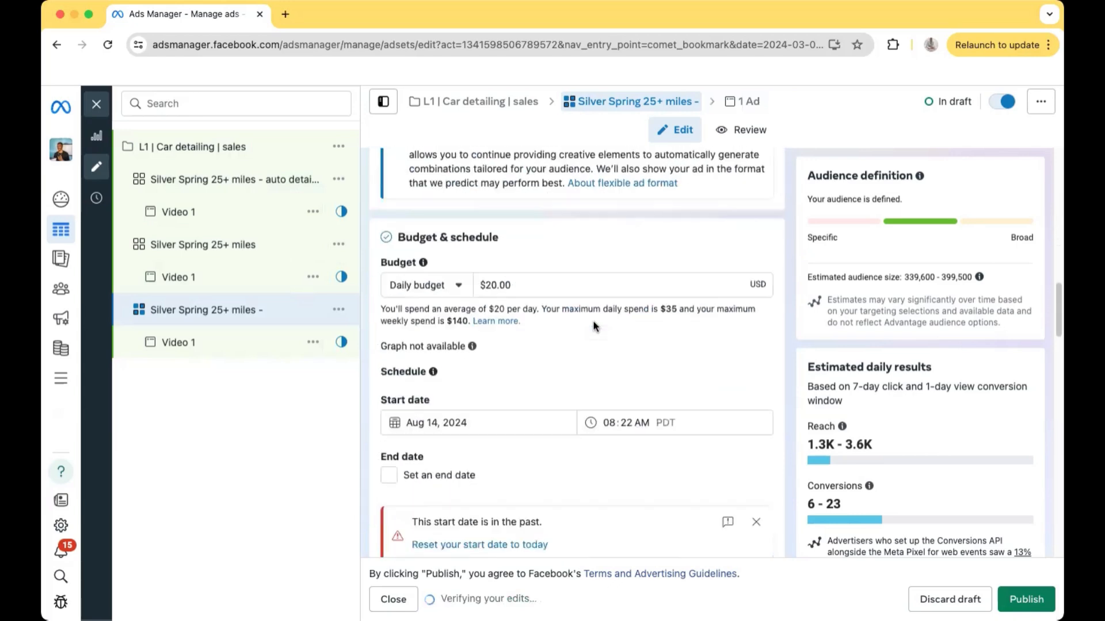
scroll(593, 326, "up", 5)
scroll(593, 326, "down", 6)
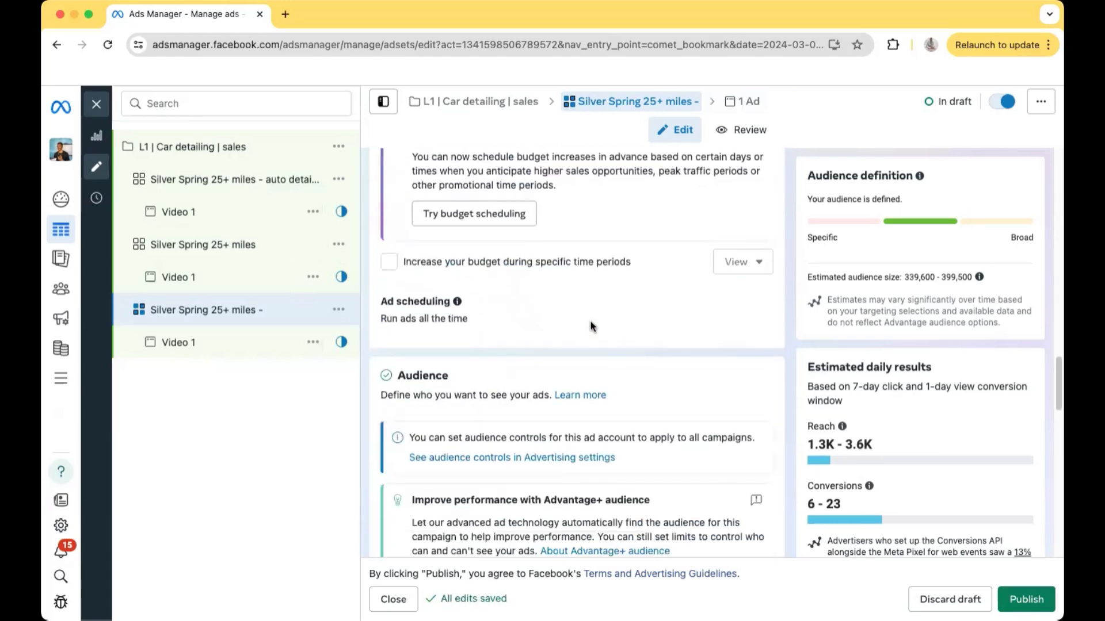
scroll(591, 326, "down", 10)
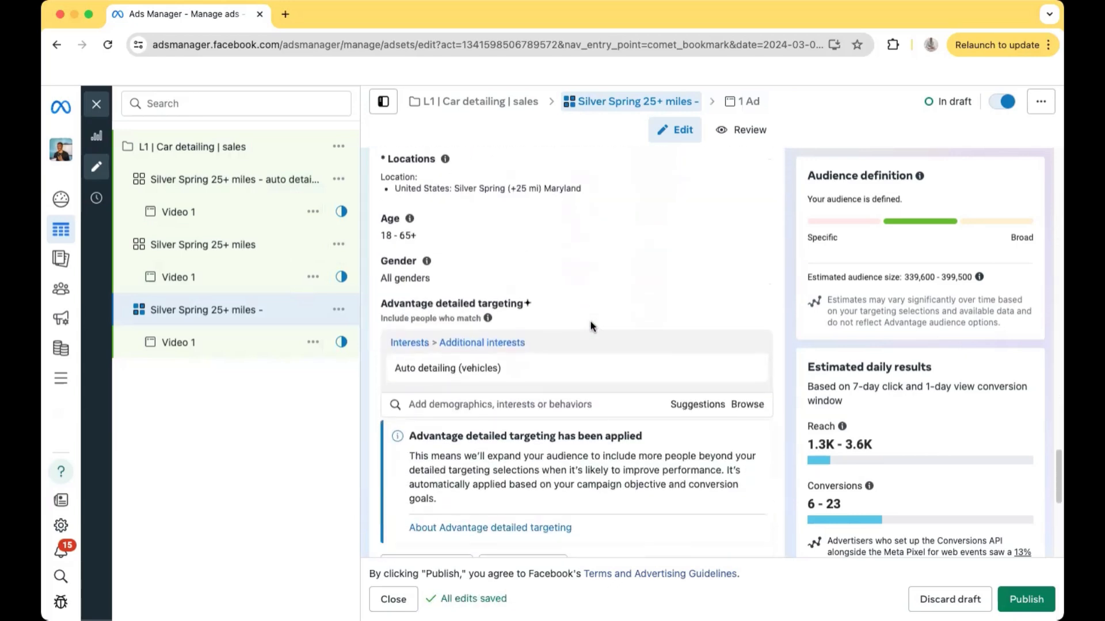
mouse_move(751, 383)
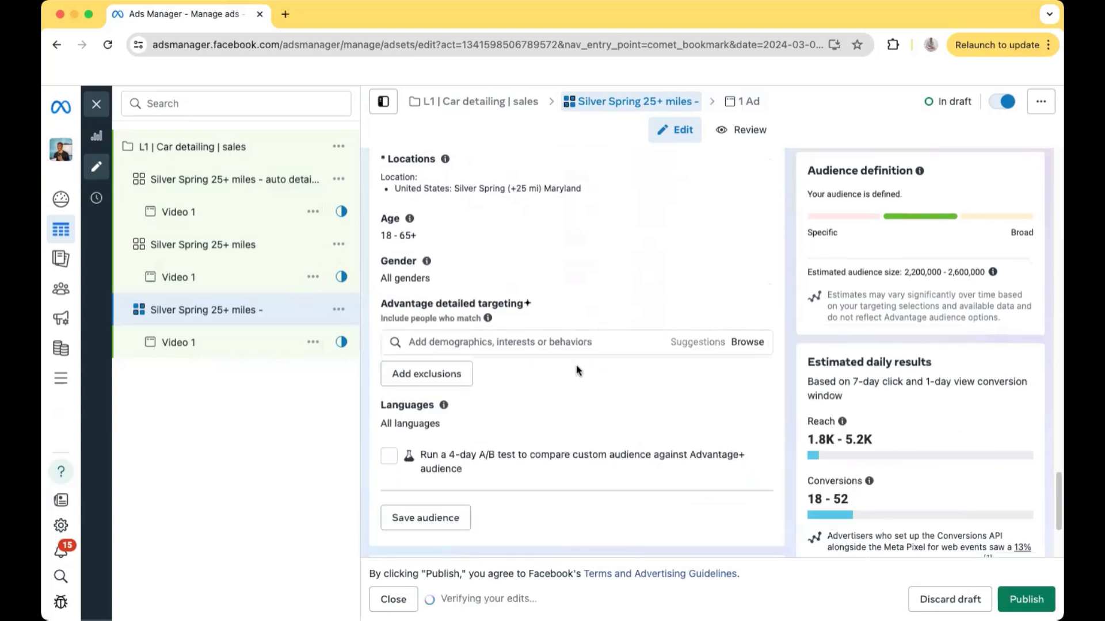
left_click(747, 368)
Try the employer "Rolls-Royce Motor Cars" in the ad set's detailed targeting and remove it again
left_click(522, 345)
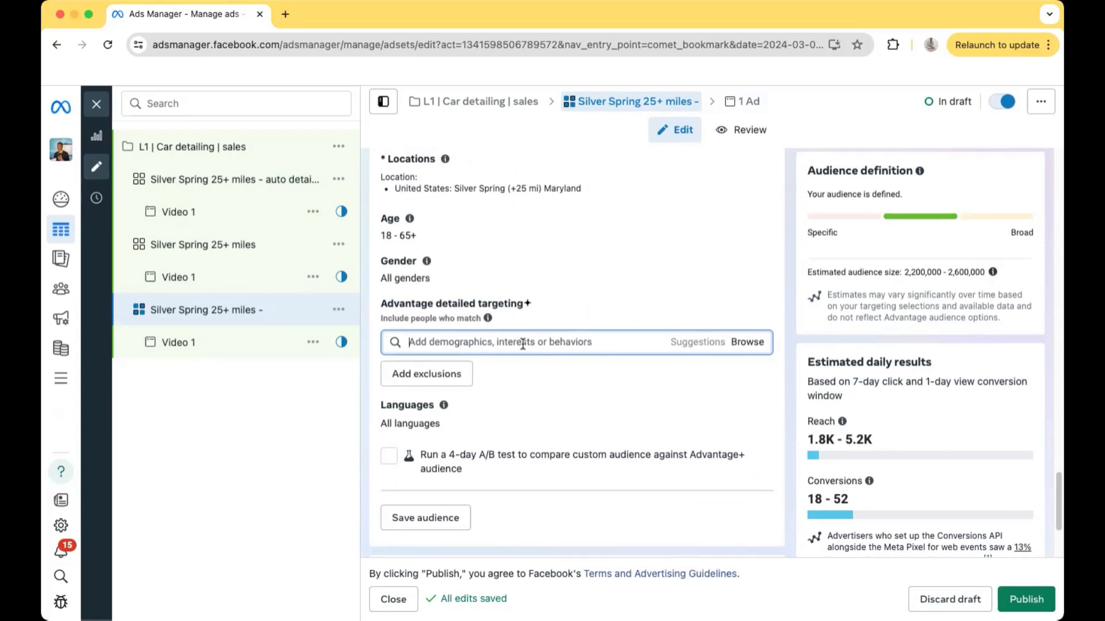
type("rolls ")
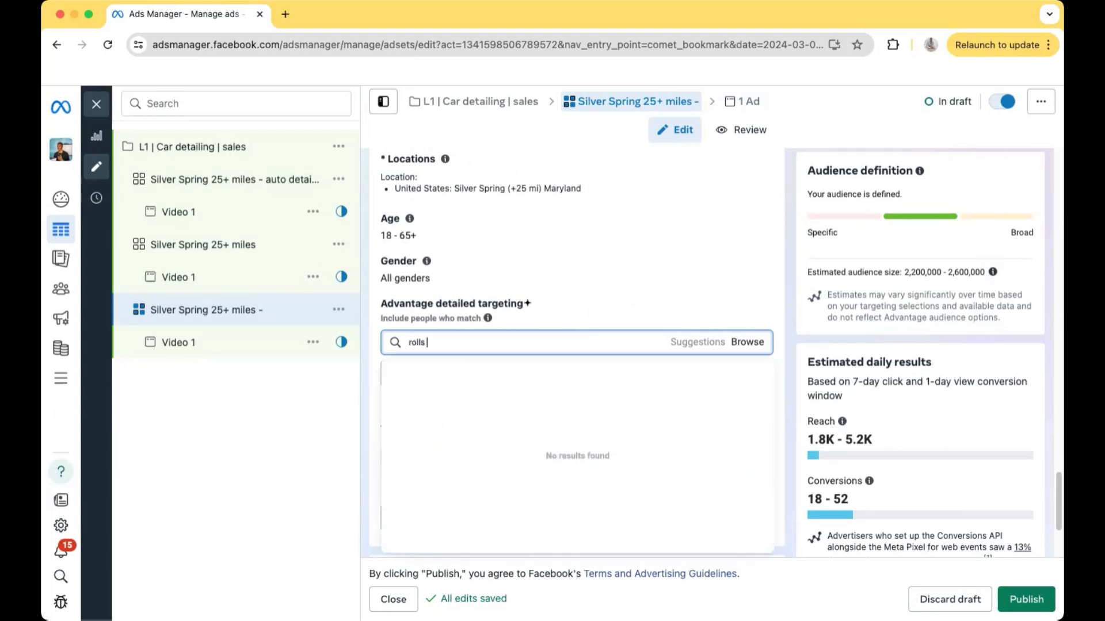
type("royce")
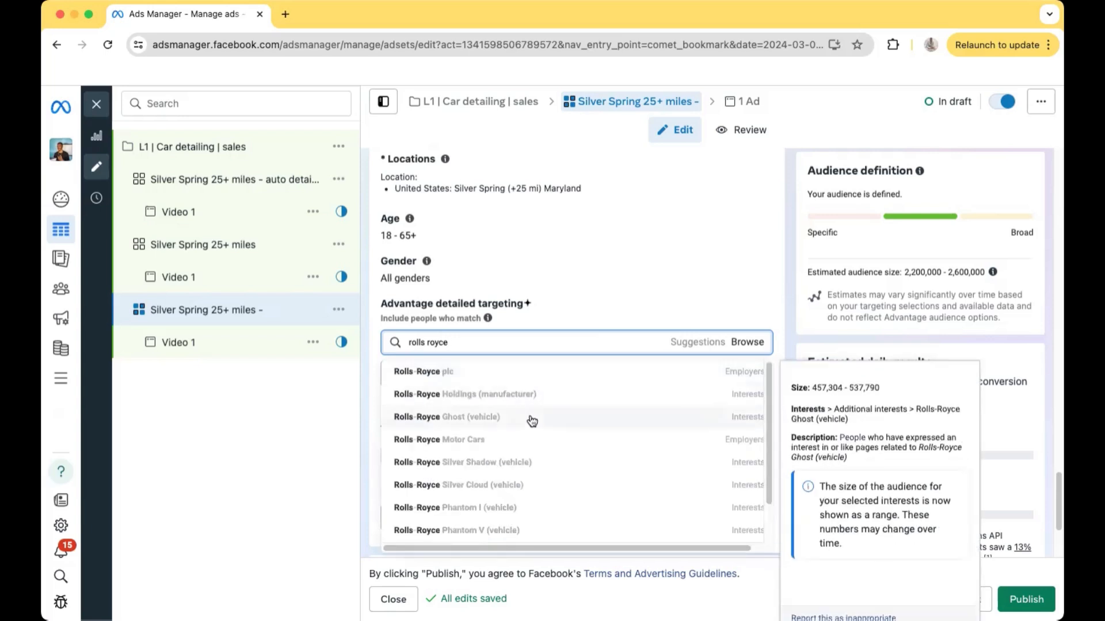
left_click(510, 443)
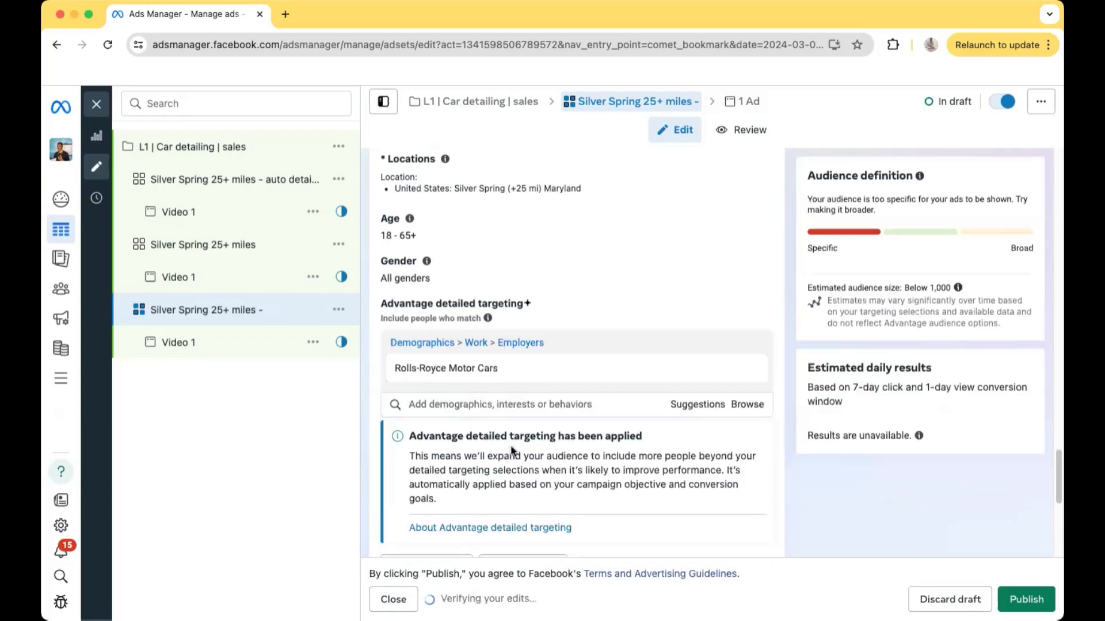
mouse_move(616, 360)
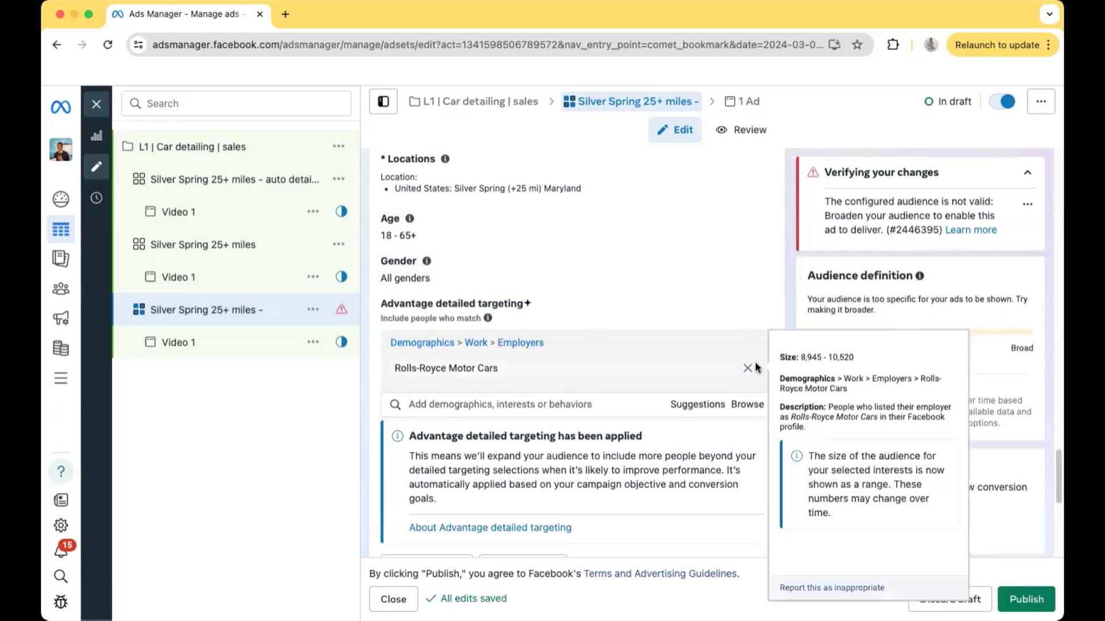
left_click(749, 369)
Search detailed targeting for "cars" and add the interest "Jaguar Cars (vehicle)" to the ad set
left_click(573, 343)
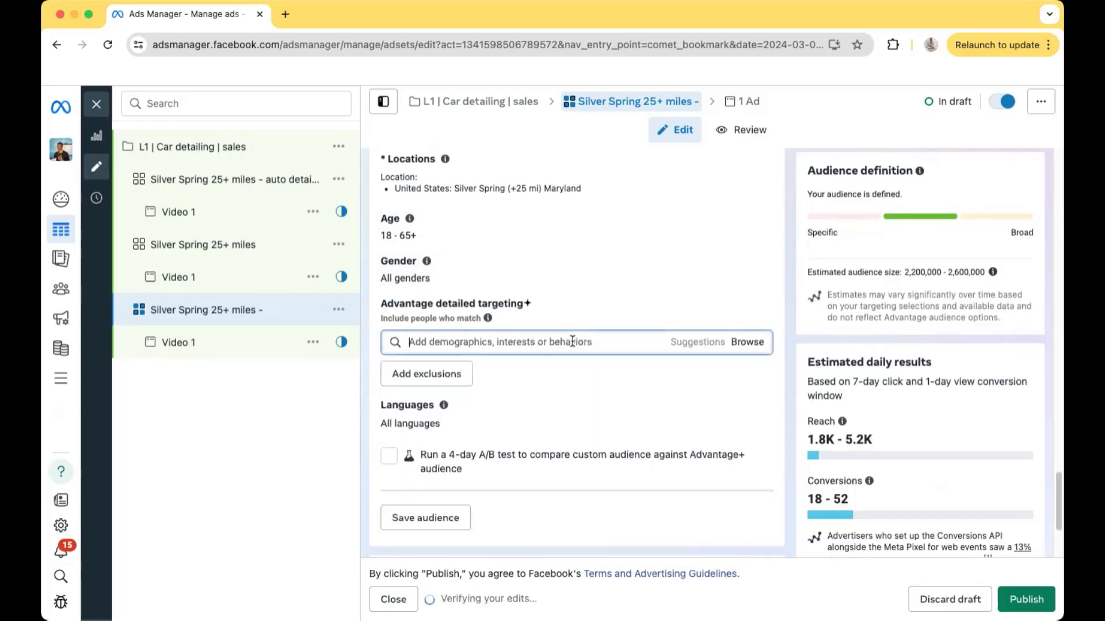
type("cars")
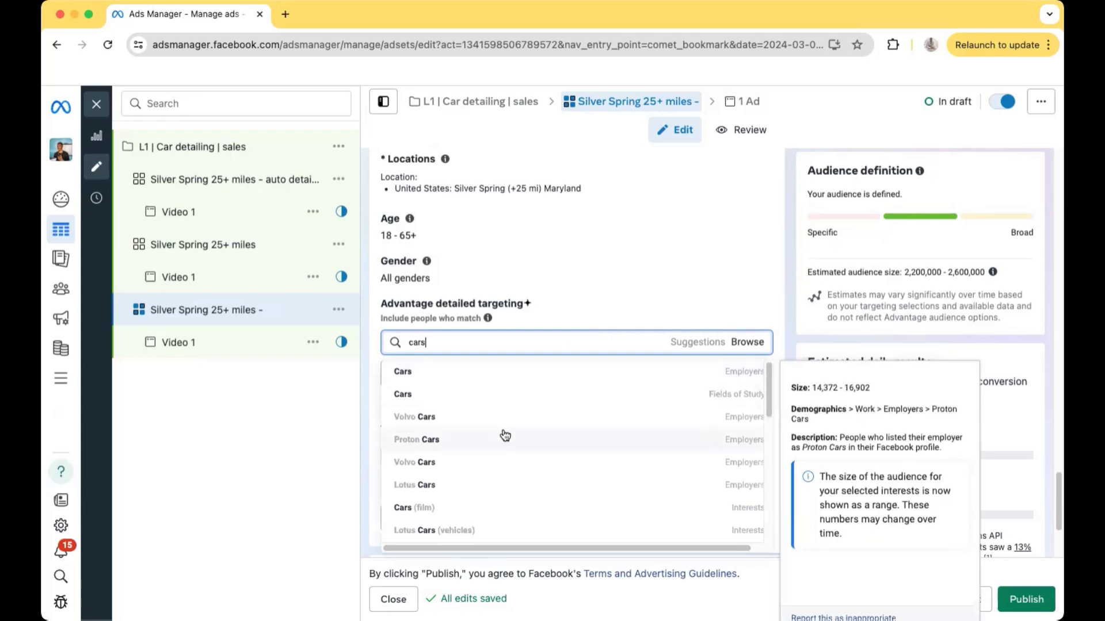
mouse_move(504, 428)
scroll(493, 446, "down", 2)
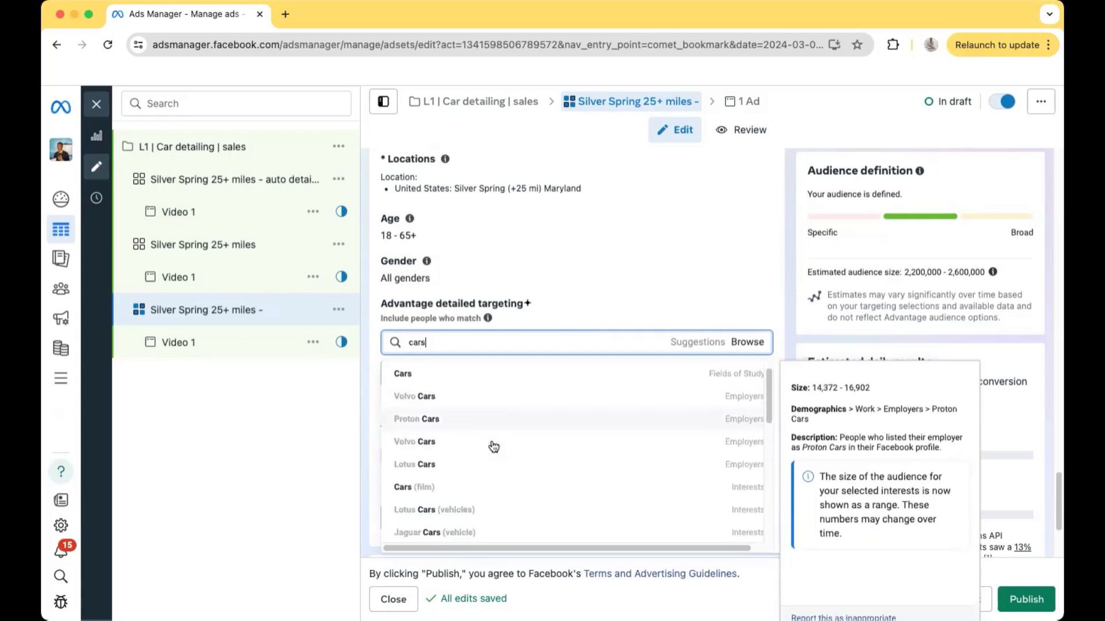
scroll(487, 452, "down", 1)
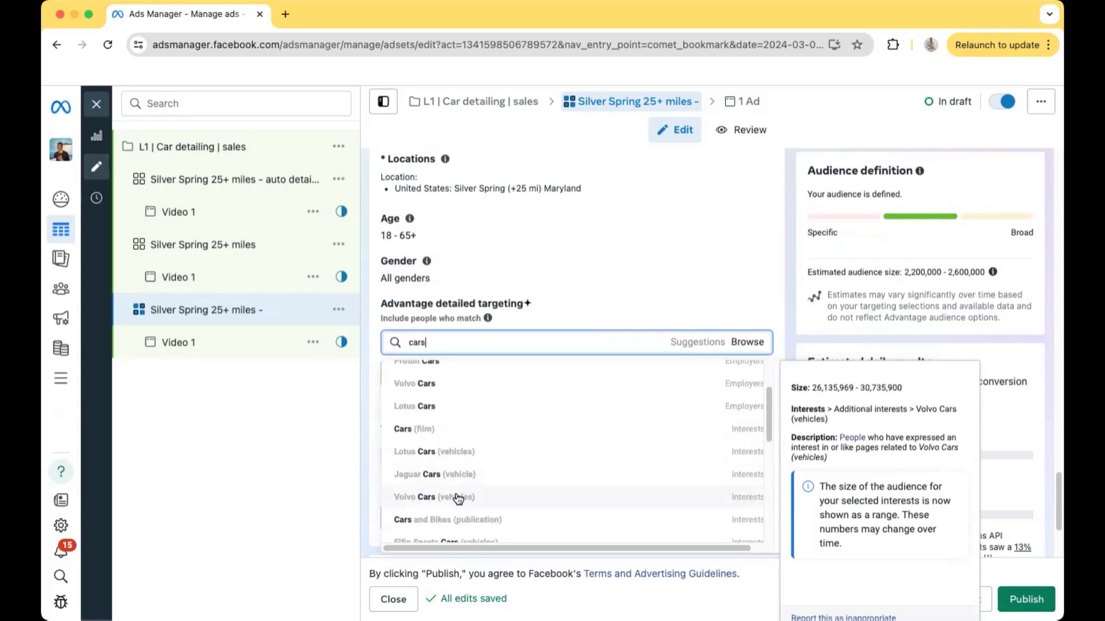
left_click(454, 480)
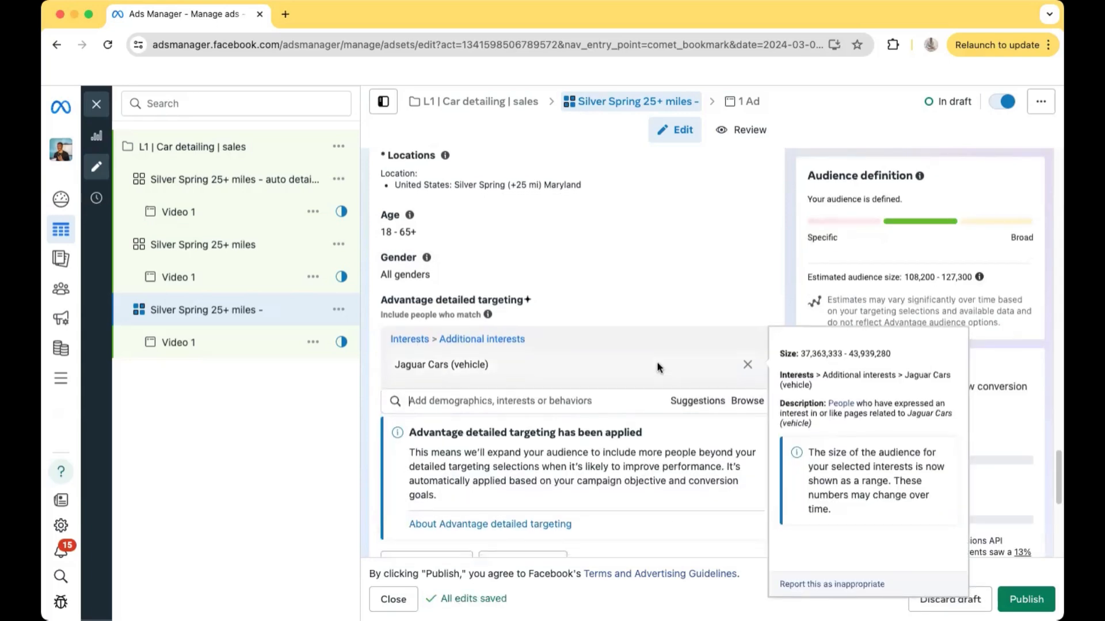
Rename the Jaguar-targeted ad set as "Silver Spring 25+ miles - Jaguars (cars)"
scroll(656, 365, "down", 4)
scroll(658, 367, "up", 1)
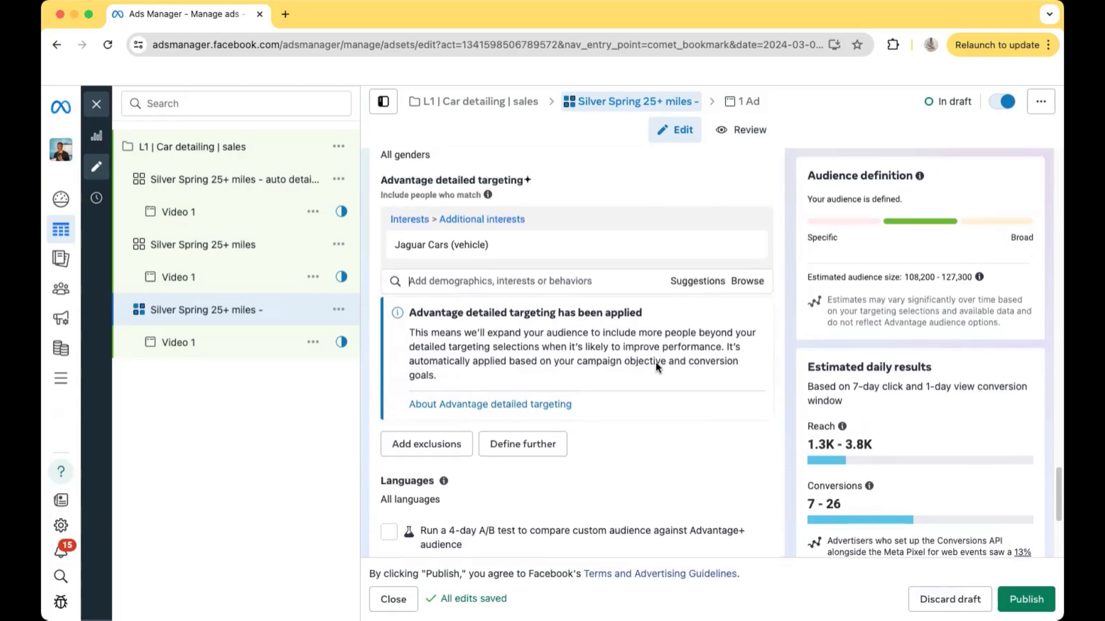
scroll(656, 365, "up", 15)
left_click(546, 207)
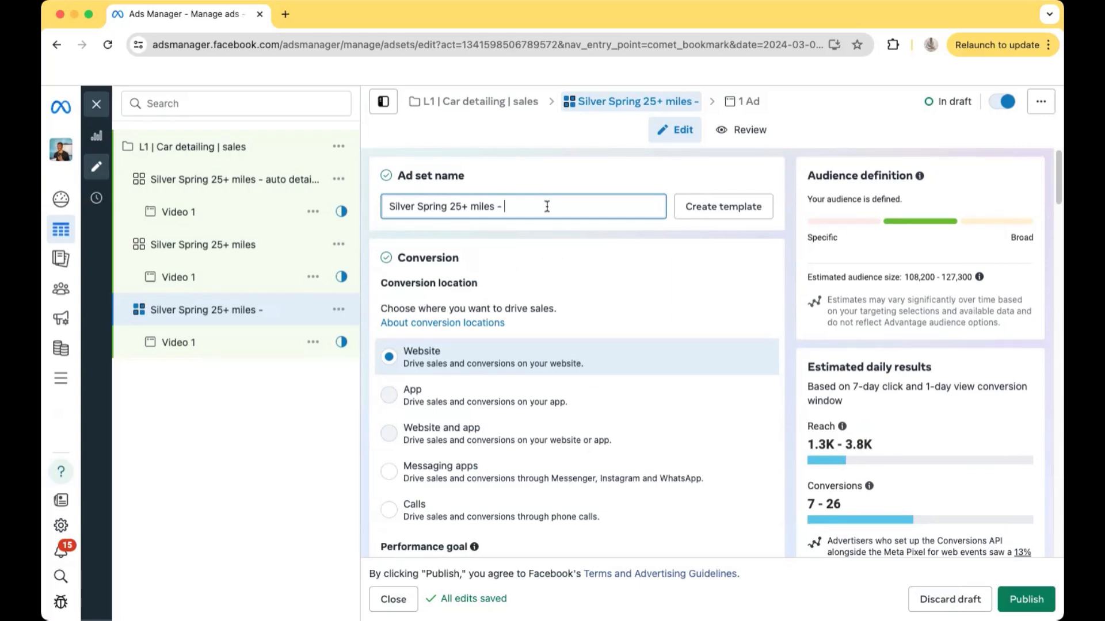
type("Jaguars (cars")
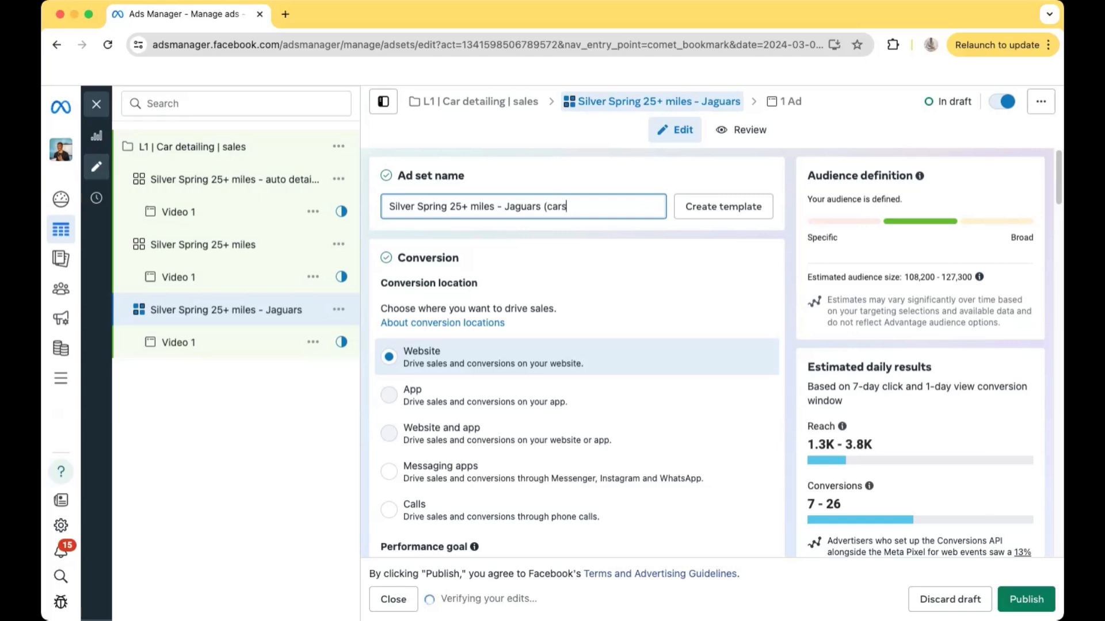
type(")")
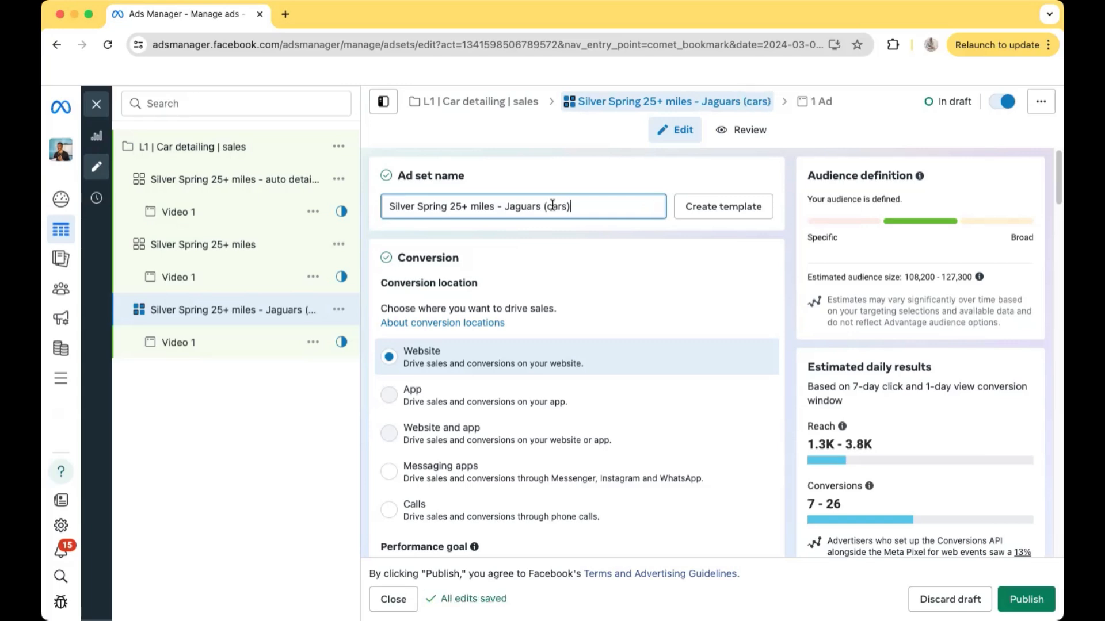
scroll(648, 372, "down", 8)
scroll(648, 372, "up", 10)
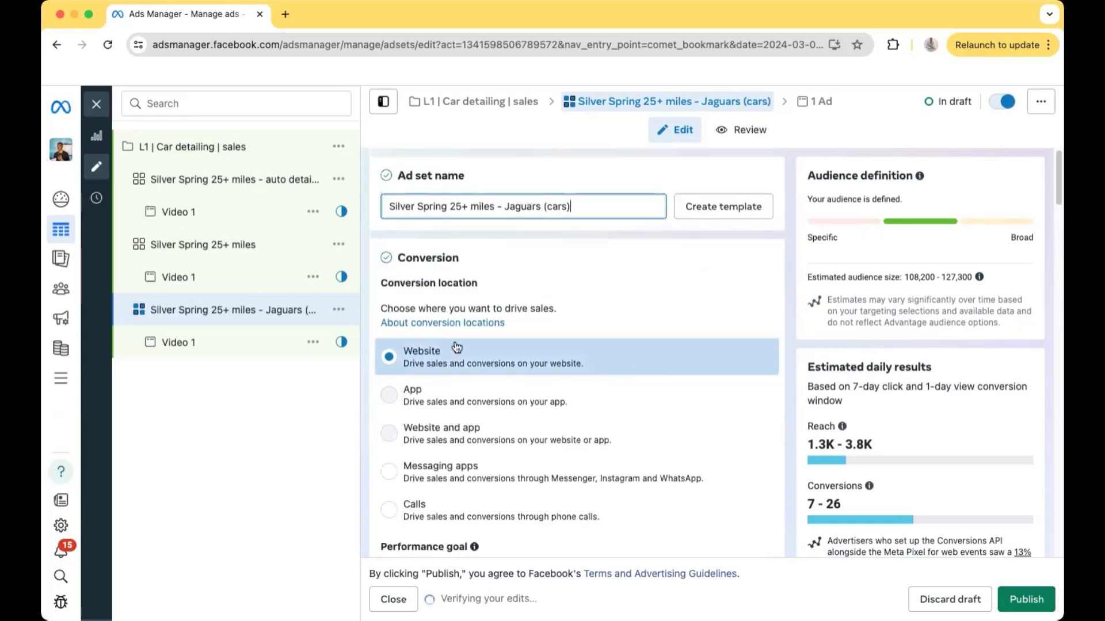